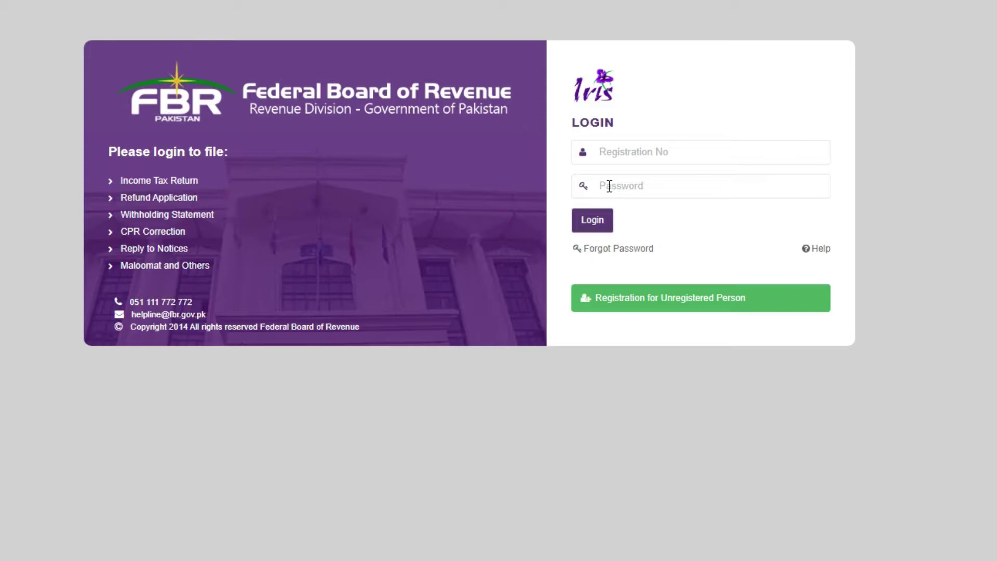
Enter a mobile number in the password reset form, then close it without submitting.
{"action": "left_click", "coordinate": [605, 249]}
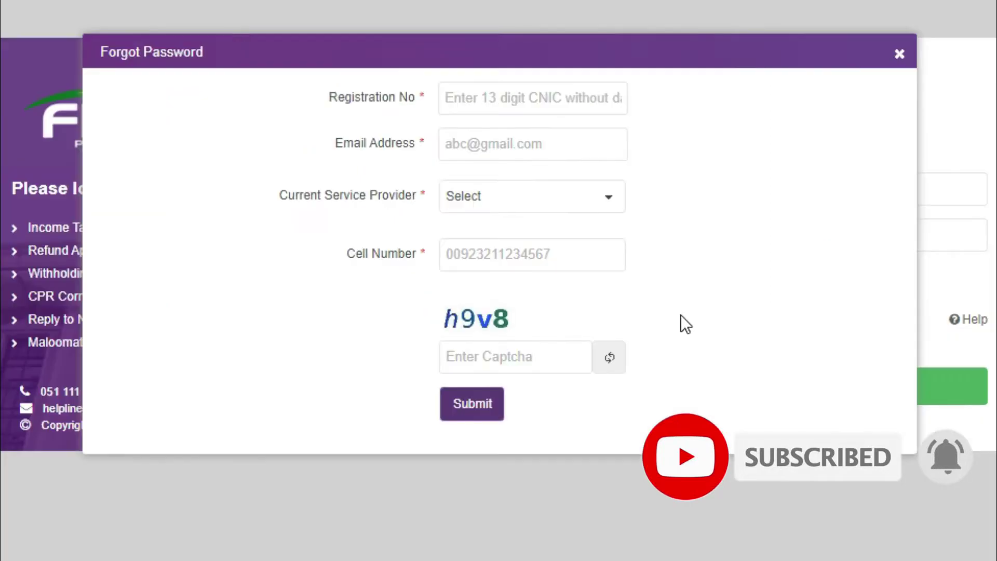
{"action": "left_click_drag", "start_coordinate": [525, 51], "coordinate": [505, 67]}
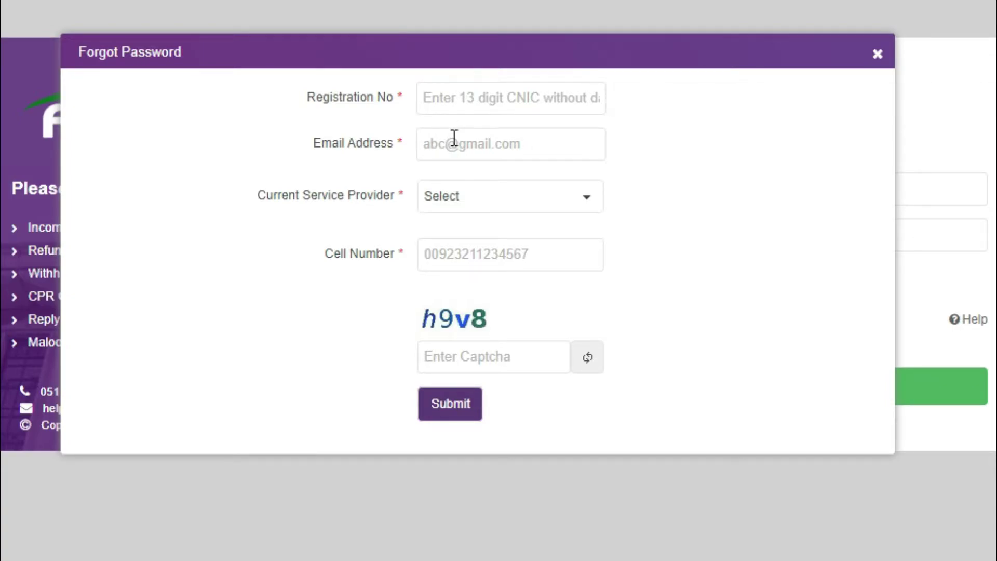
{"action": "left_click", "coordinate": [530, 208]}
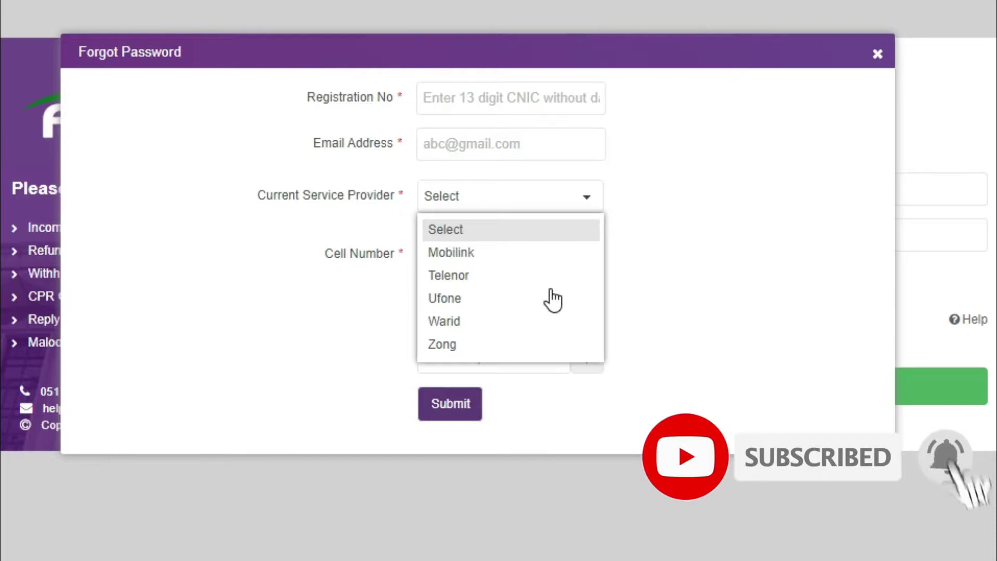
{"action": "left_click", "coordinate": [720, 274]}
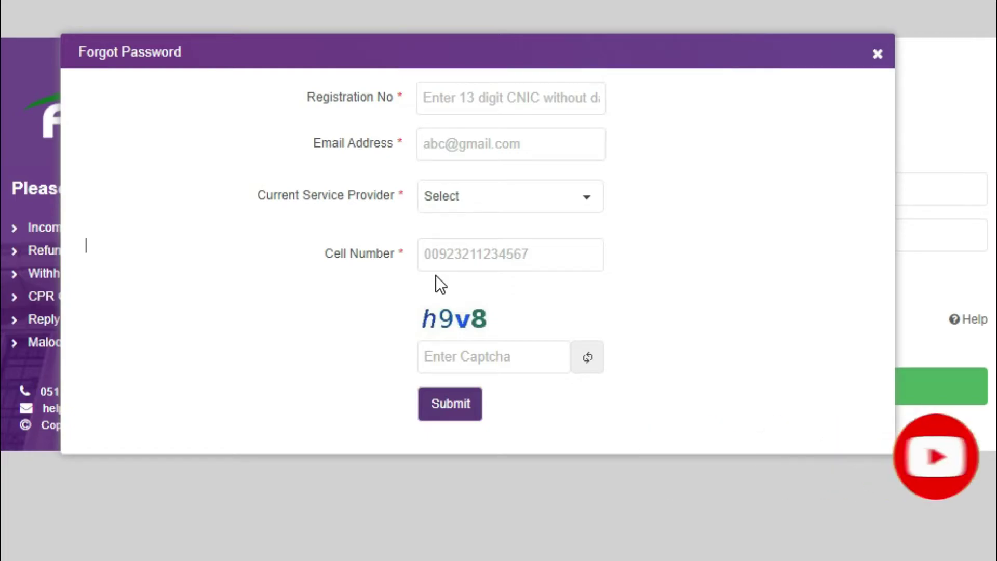
{"action": "double_click", "coordinate": [447, 251]}
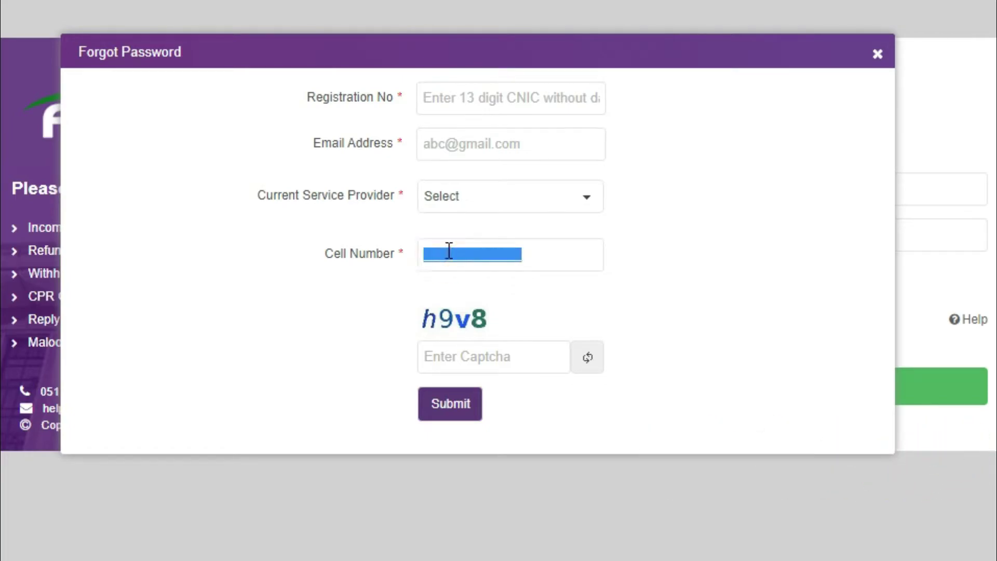
{"action": "left_click", "coordinate": [449, 251]}
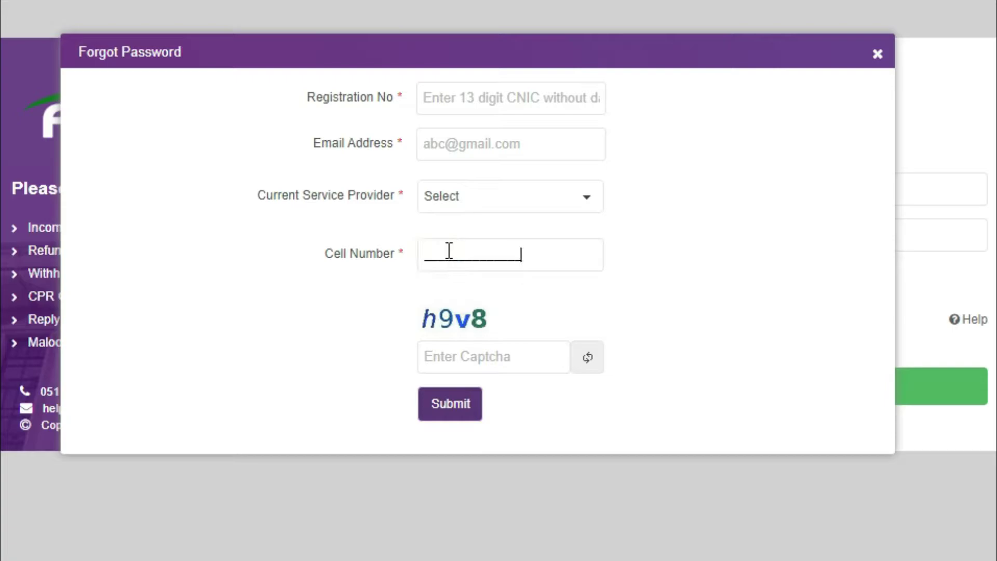
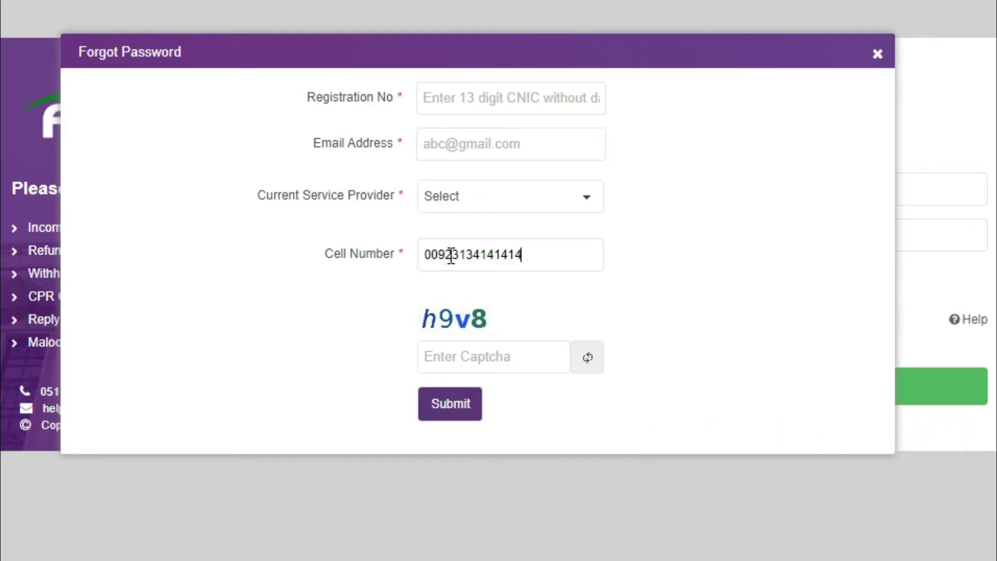
{"action": "left_click", "coordinate": [455, 256]}
{"action": "left_click_drag", "start_coordinate": [455, 256], "coordinate": [425, 256]}
{"action": "left_click", "coordinate": [708, 161]}
{"action": "left_click", "coordinate": [879, 56]}
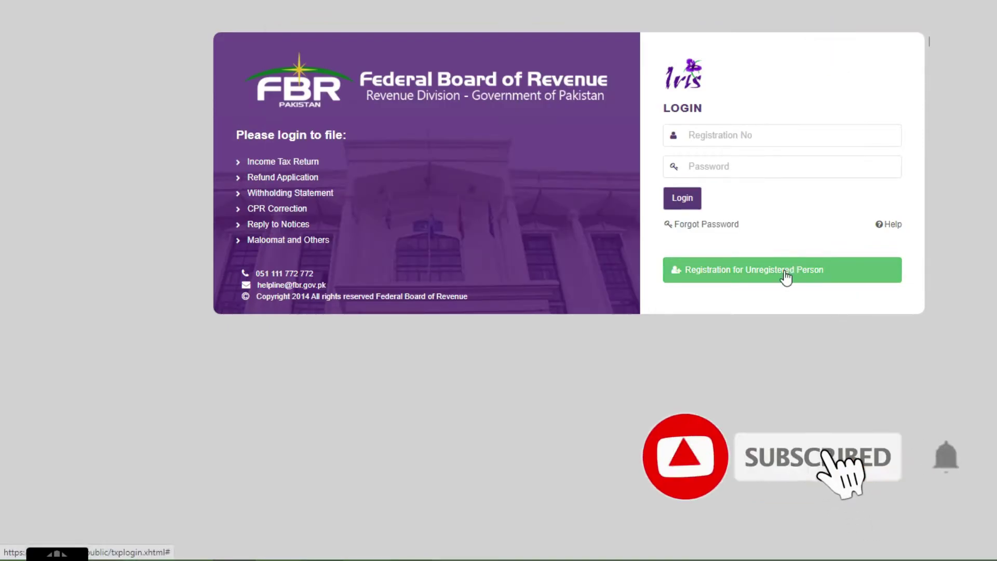
Open the Registration for Unregistered Person form and scroll through it.
{"action": "left_click", "coordinate": [784, 271]}
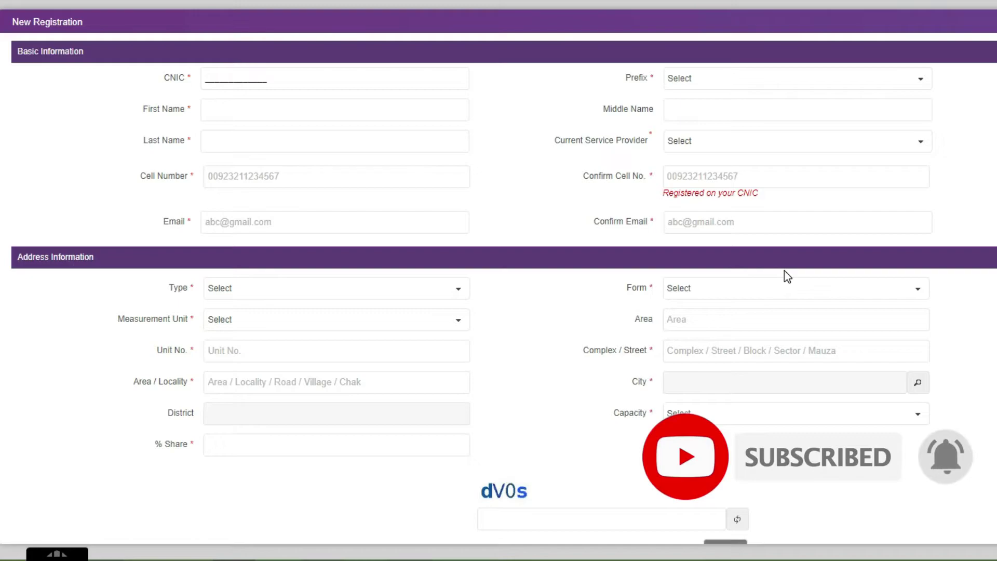
{"action": "scroll", "coordinate": [784, 271], "scroll_direction": "down", "scroll_amount": 1}
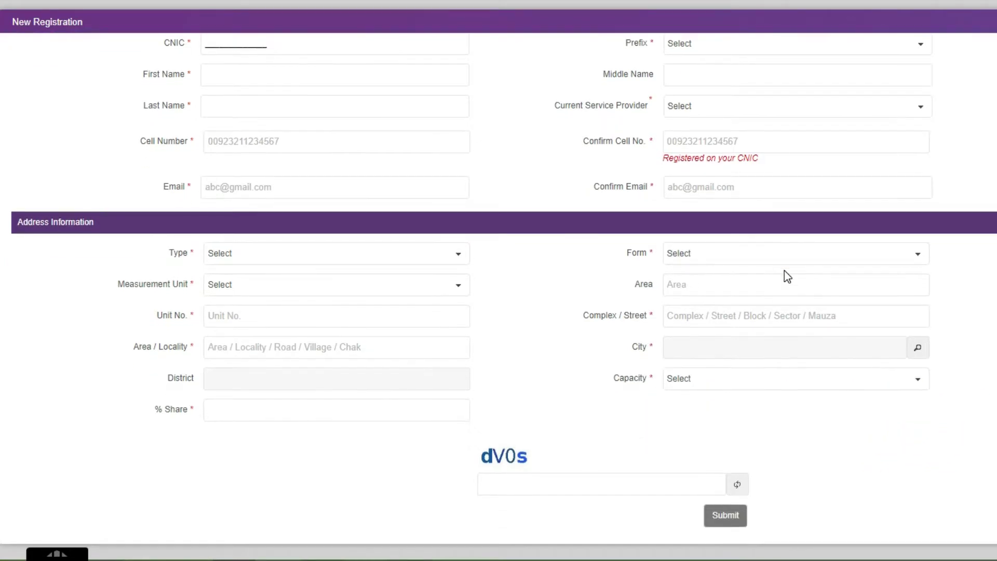
{"action": "scroll", "coordinate": [784, 271], "scroll_direction": "up", "scroll_amount": 1}
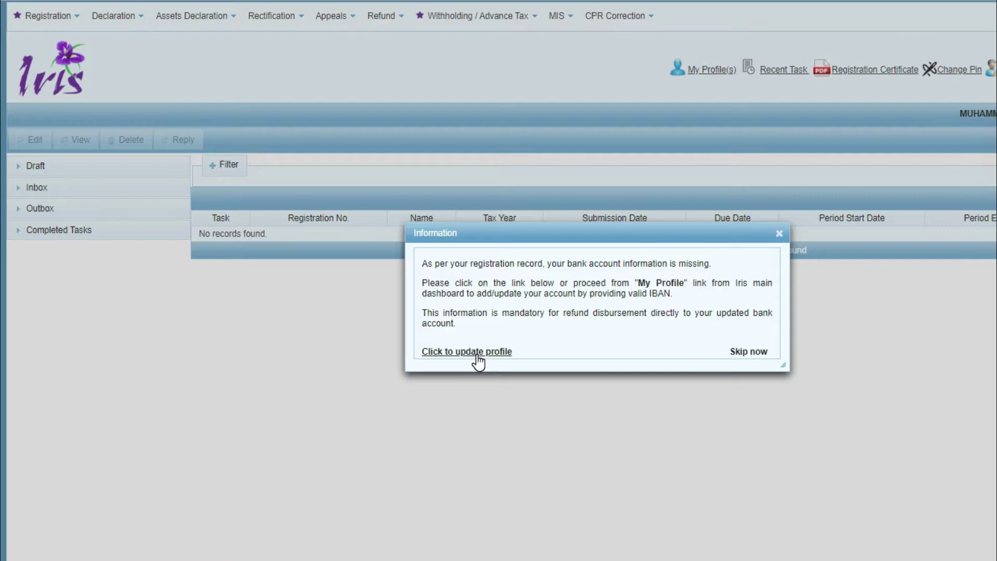
Skip the bank account notice and list the four Declaration records under Completed Tasks.
{"action": "left_click", "coordinate": [746, 353]}
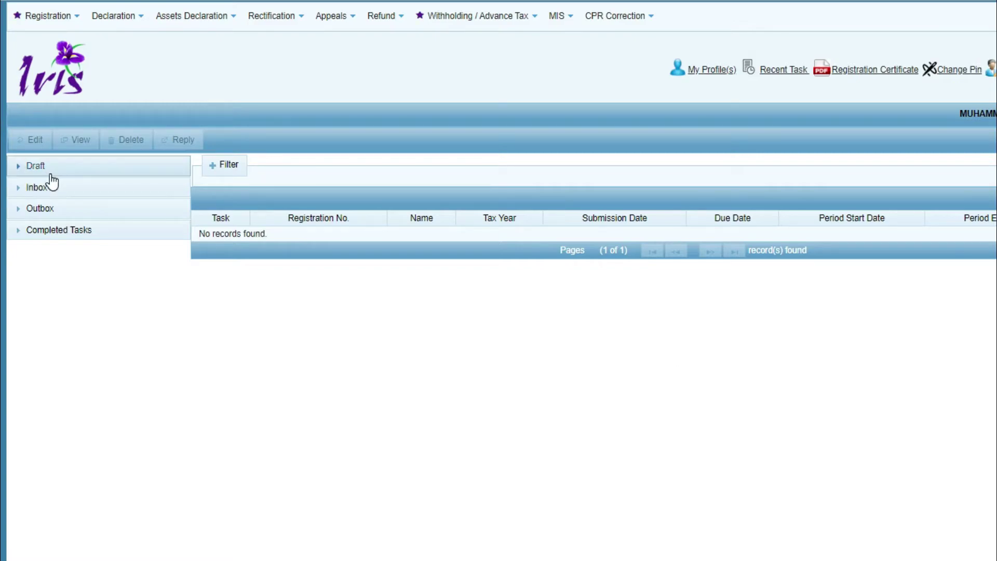
{"action": "left_click", "coordinate": [50, 235]}
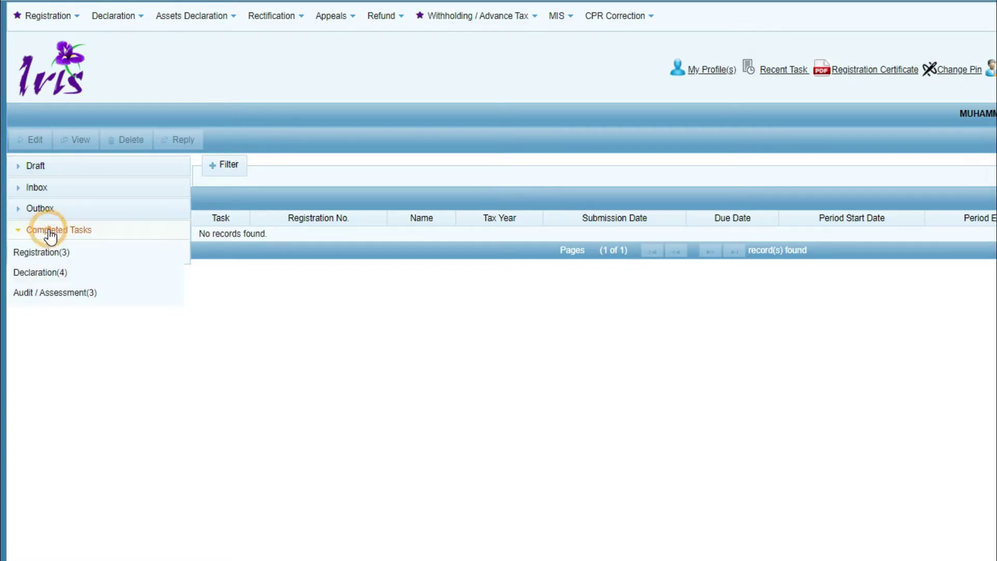
{"action": "left_click", "coordinate": [52, 278]}
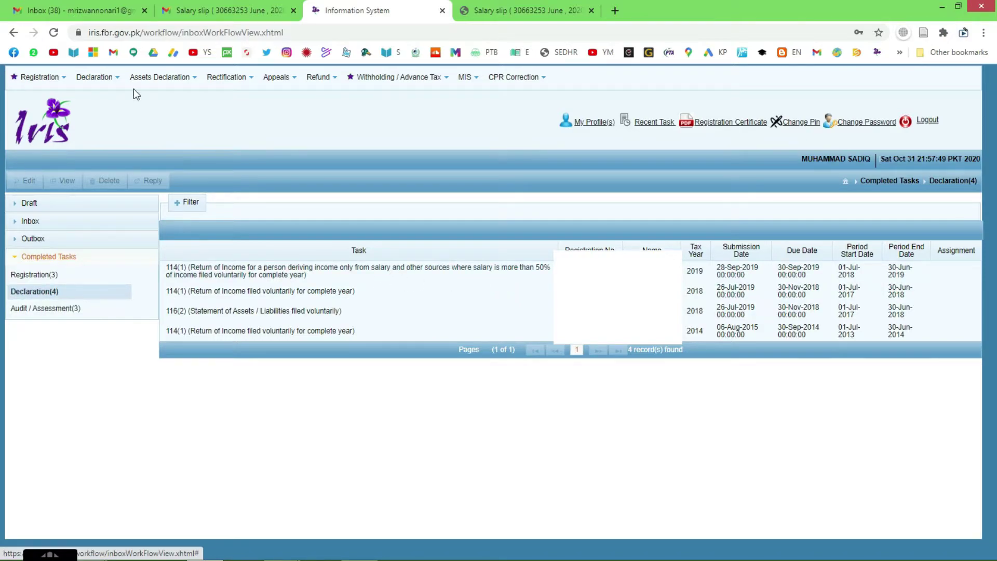
Start a Salary Return for Individuals - Wizard View (TY-2020) from the Declaration menu.
{"action": "left_click", "coordinate": [112, 81]}
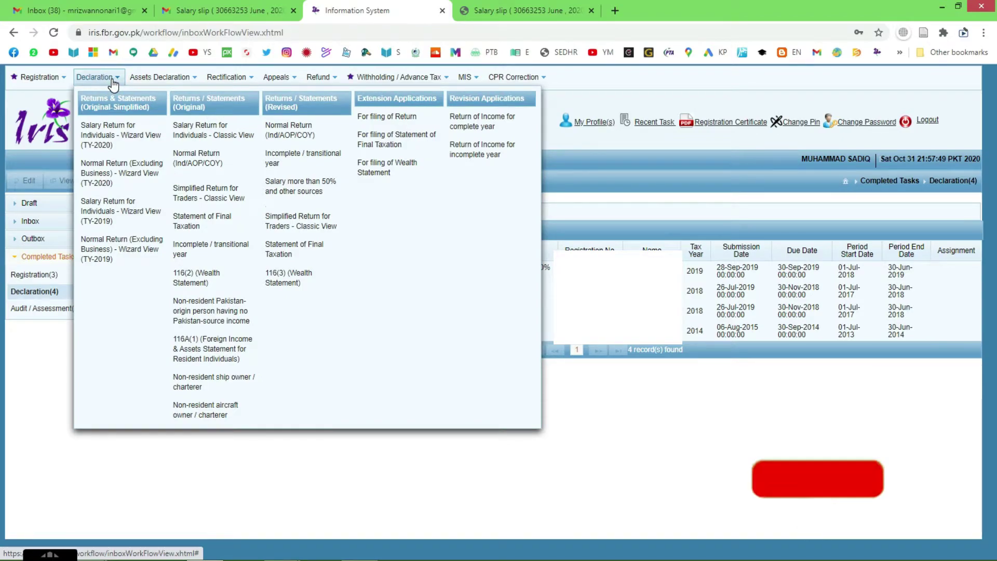
{"action": "left_click", "coordinate": [121, 142]}
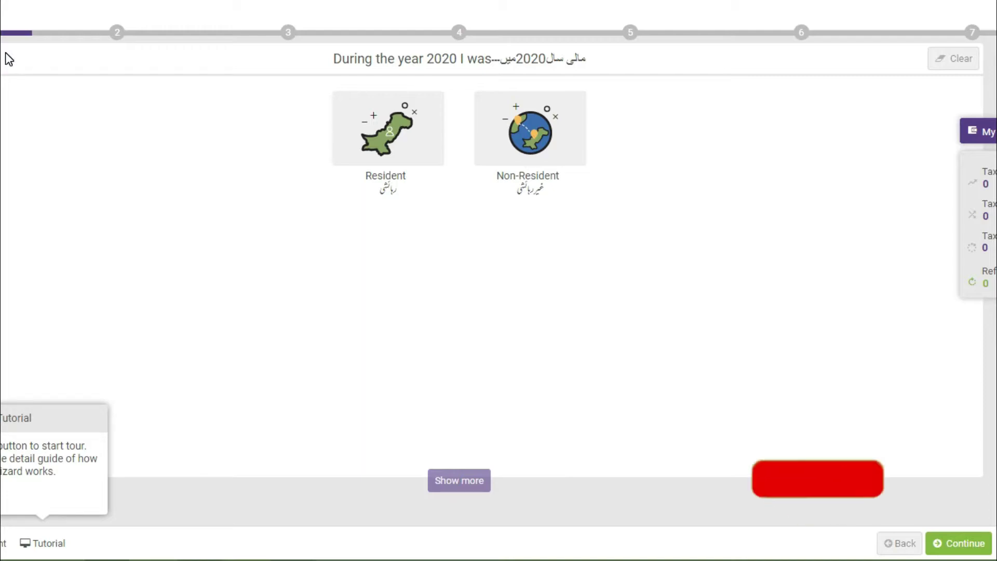
Declare Resident status for 2020 and choose Salary as the income source.
{"action": "left_click", "coordinate": [390, 150]}
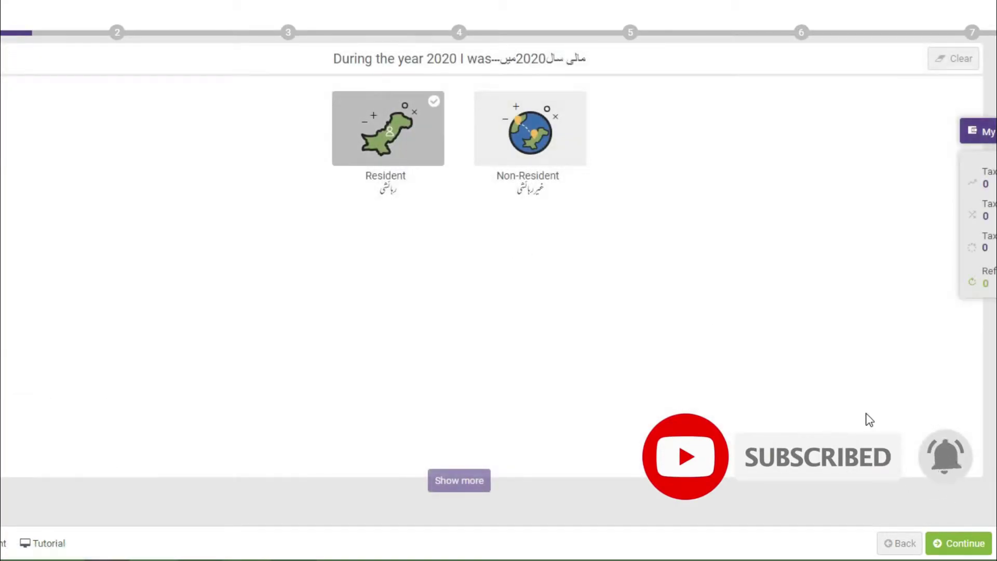
{"action": "left_click", "coordinate": [949, 543]}
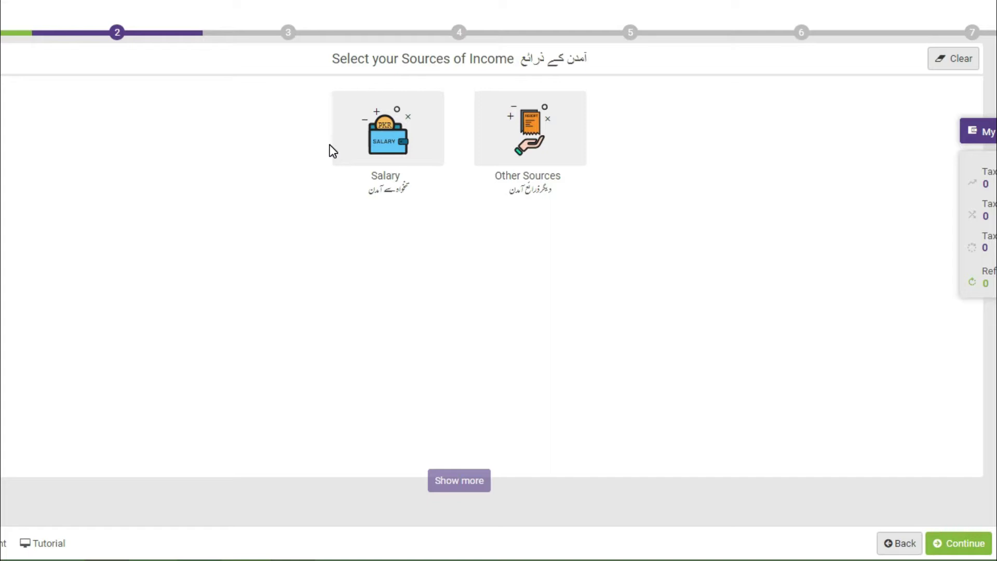
{"action": "left_click", "coordinate": [389, 143]}
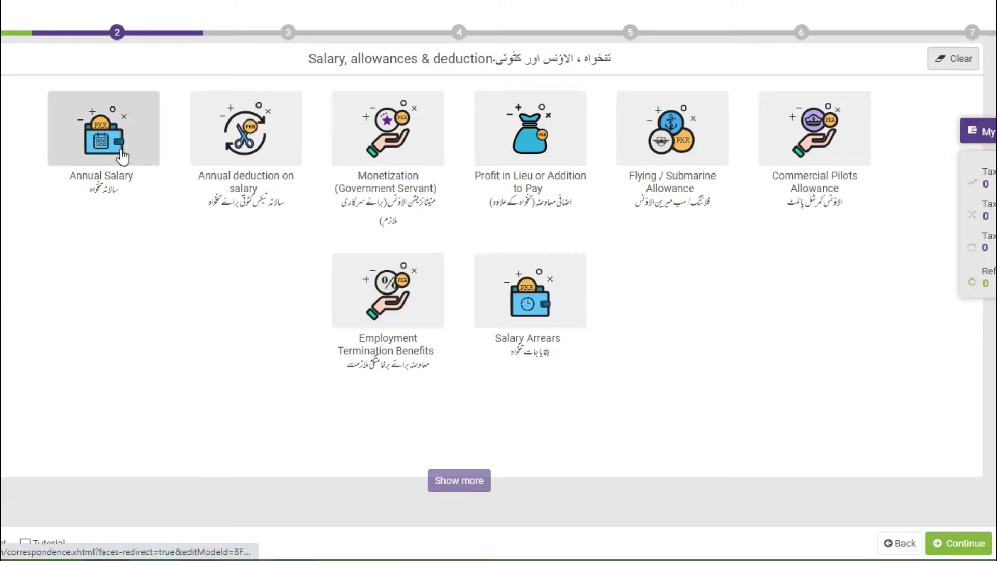
Enter 660,000 as the Annual Salary total amount and save it.
{"action": "left_click", "coordinate": [105, 145]}
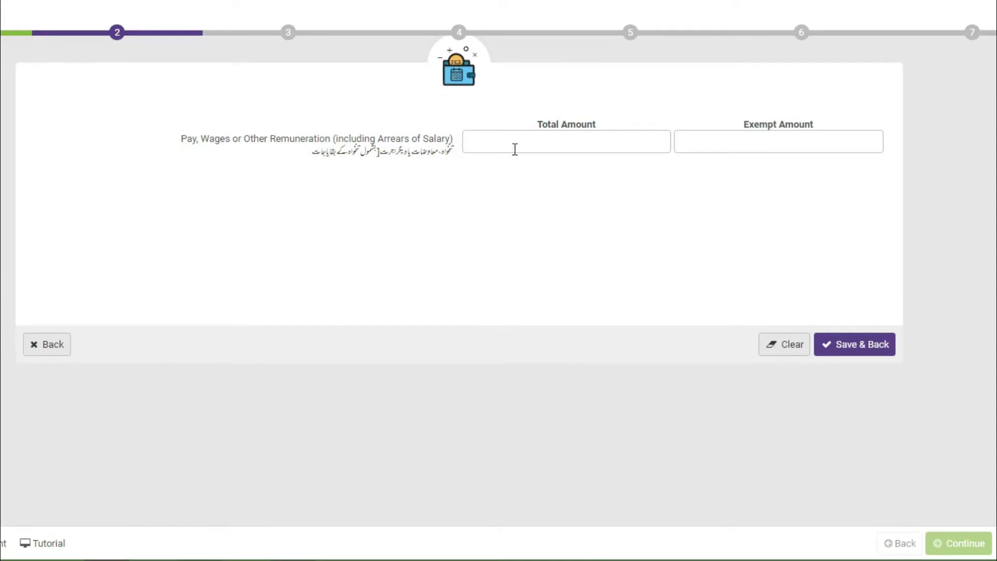
{"action": "left_click", "coordinate": [515, 149]}
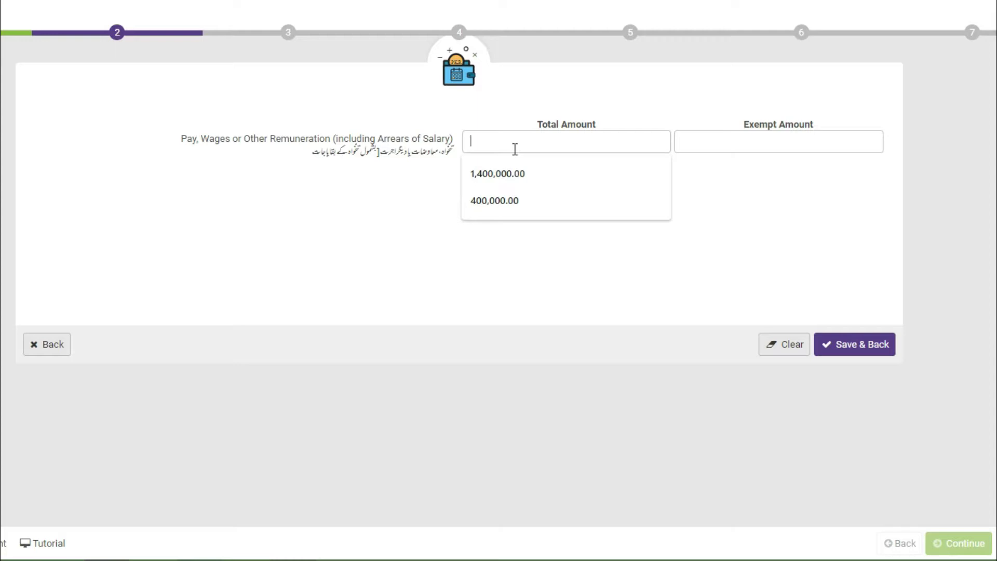
{"action": "type", "text": "660,000"}
{"action": "left_click", "coordinate": [754, 236]}
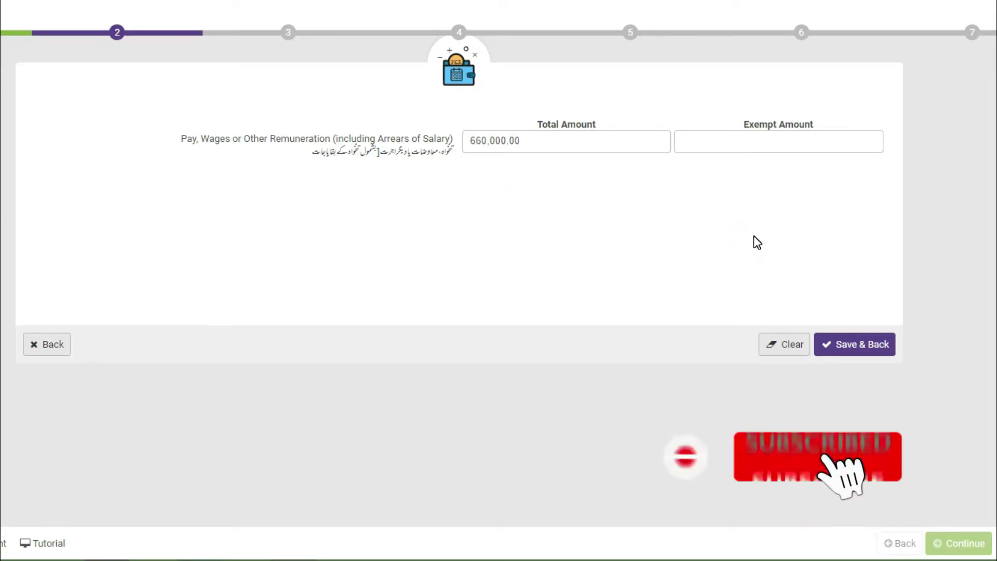
{"action": "left_click", "coordinate": [833, 347]}
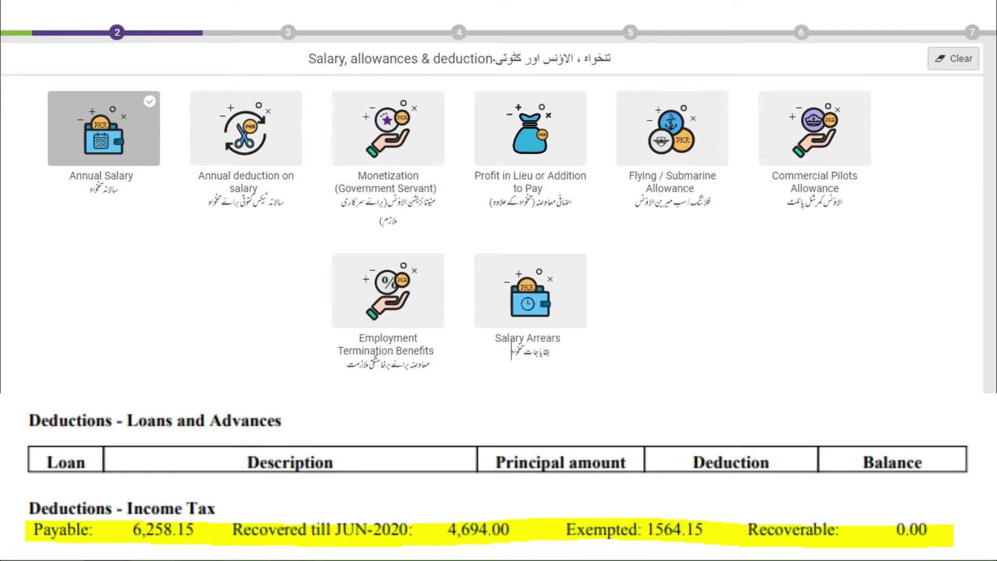
Record 4,694 tax deducted from salary u/s 149, save, and continue to tax credits.
{"action": "left_click", "coordinate": [242, 140]}
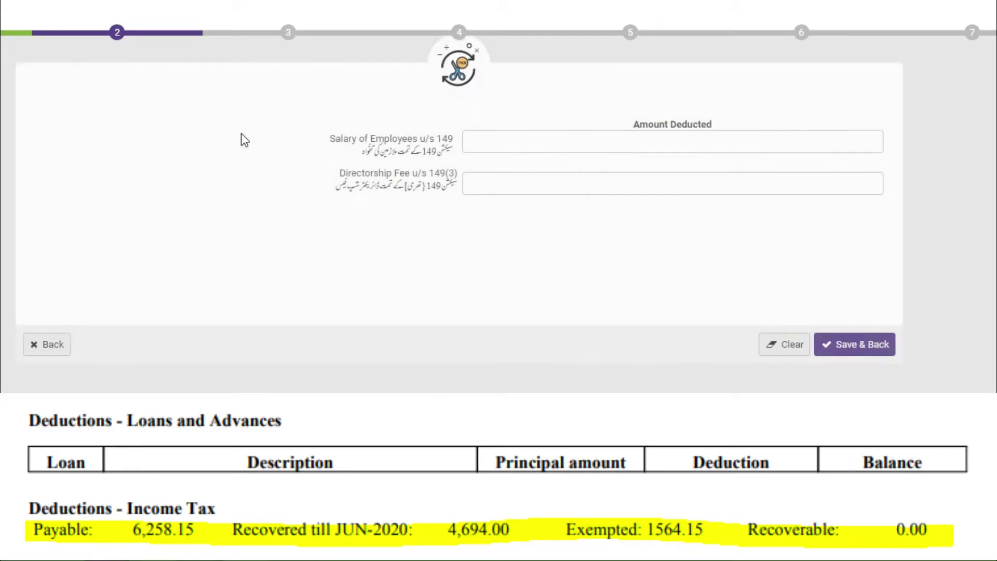
{"action": "left_click", "coordinate": [530, 143]}
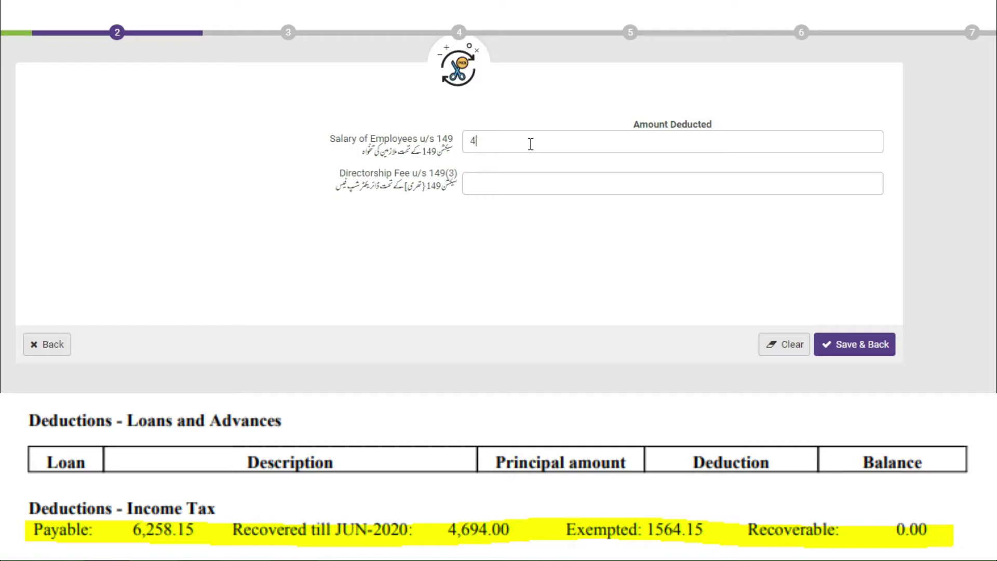
{"action": "type", "text": "4"}
{"action": "left_click", "coordinate": [848, 345]}
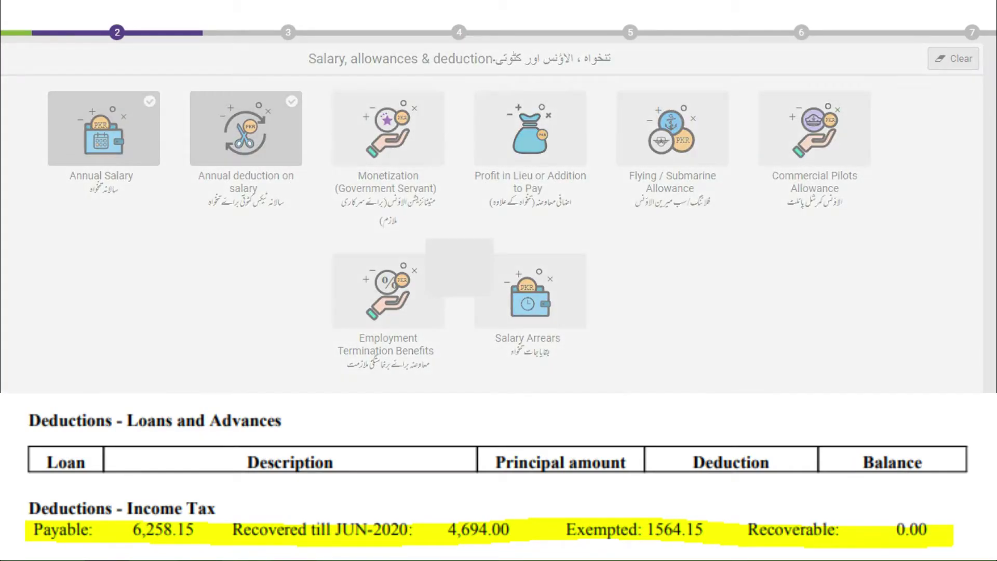
{"action": "left_click", "coordinate": [883, 376]}
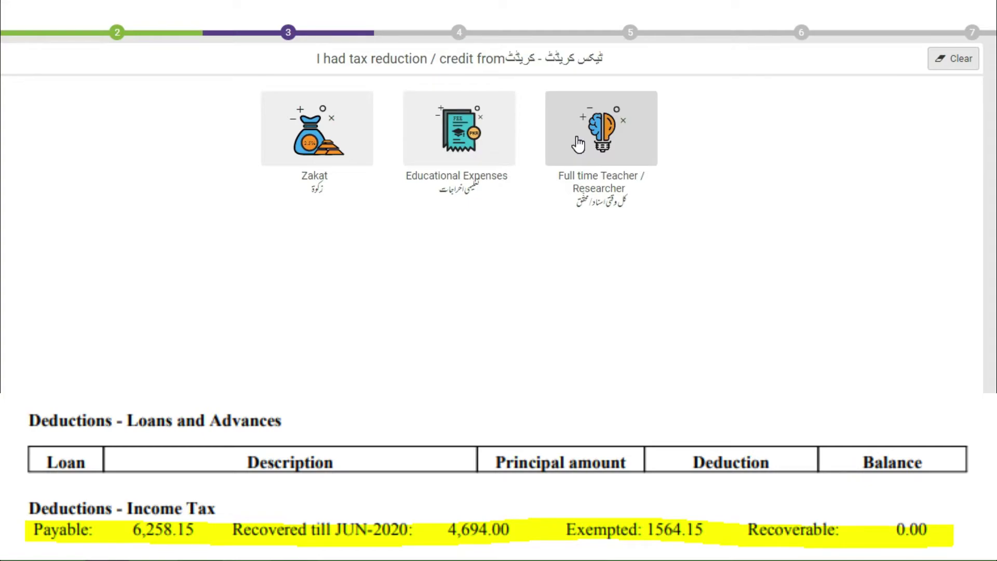
Claim a 1,564 Full time Teacher / Researcher tax reduction and save it.
{"action": "left_click", "coordinate": [578, 139]}
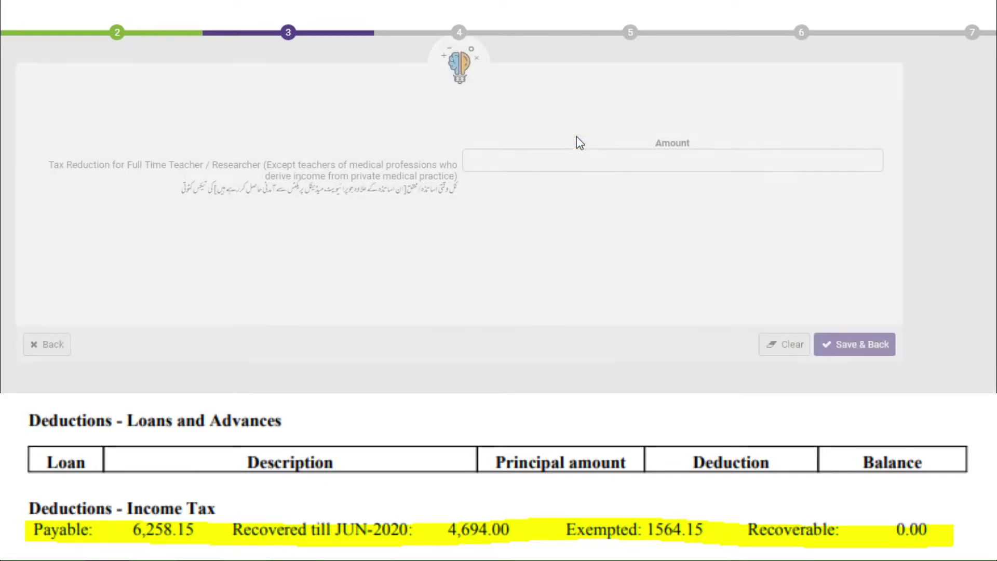
{"action": "left_click", "coordinate": [521, 160]}
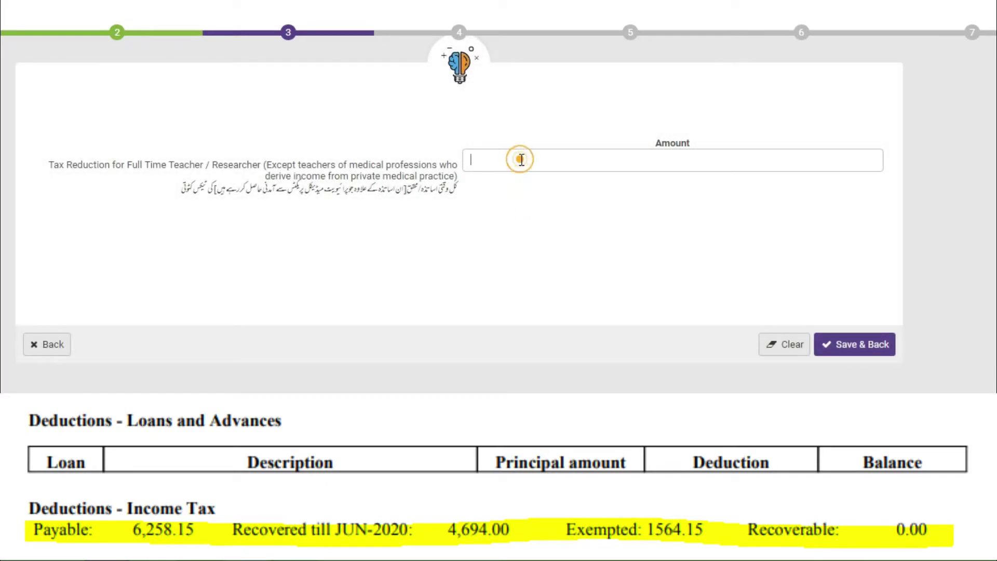
{"action": "type", "text": "1,564"}
{"action": "left_click", "coordinate": [849, 348]}
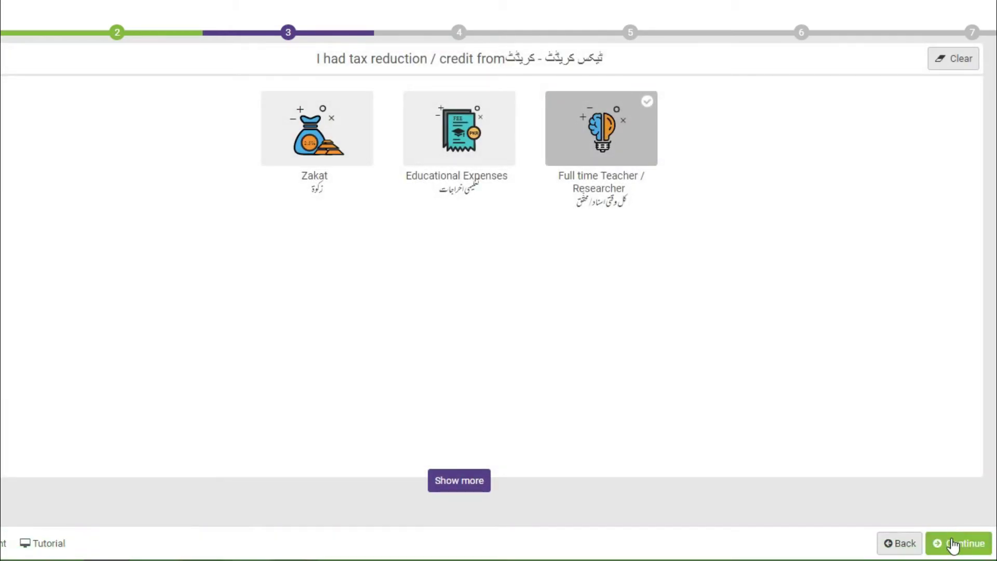
Continue to step 4, 'I had tax deducted from'.
{"action": "left_click", "coordinate": [952, 543]}
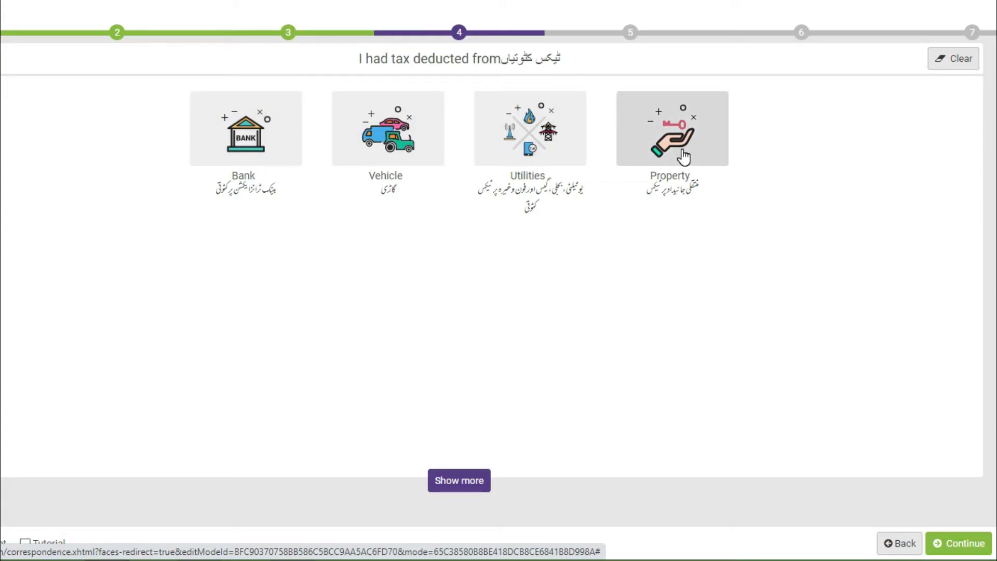
Continue to the wealth statement, add previous-year net assets, and show the asset categories.
{"action": "left_click", "coordinate": [944, 545]}
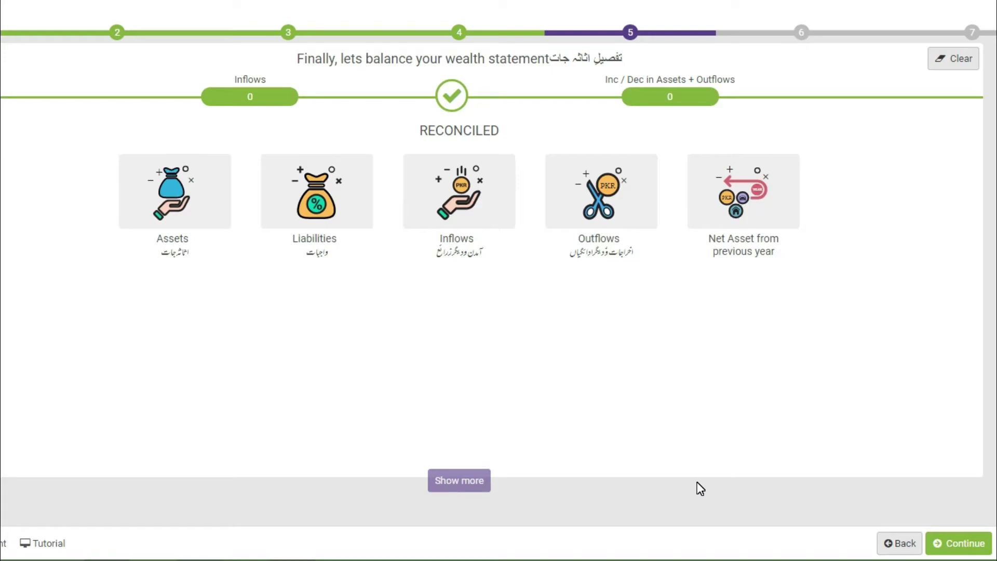
{"action": "left_click", "coordinate": [744, 191]}
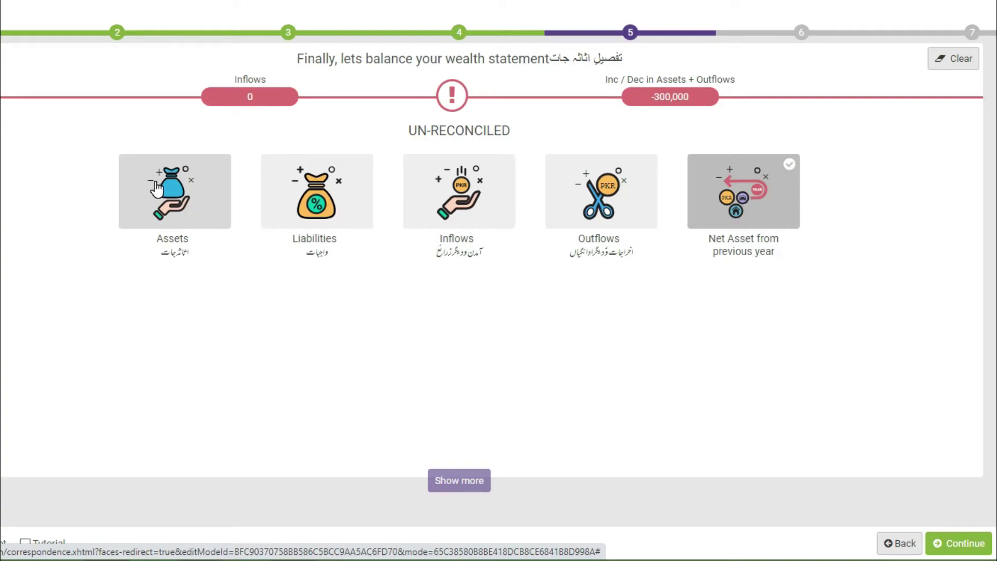
{"action": "left_click", "coordinate": [155, 190]}
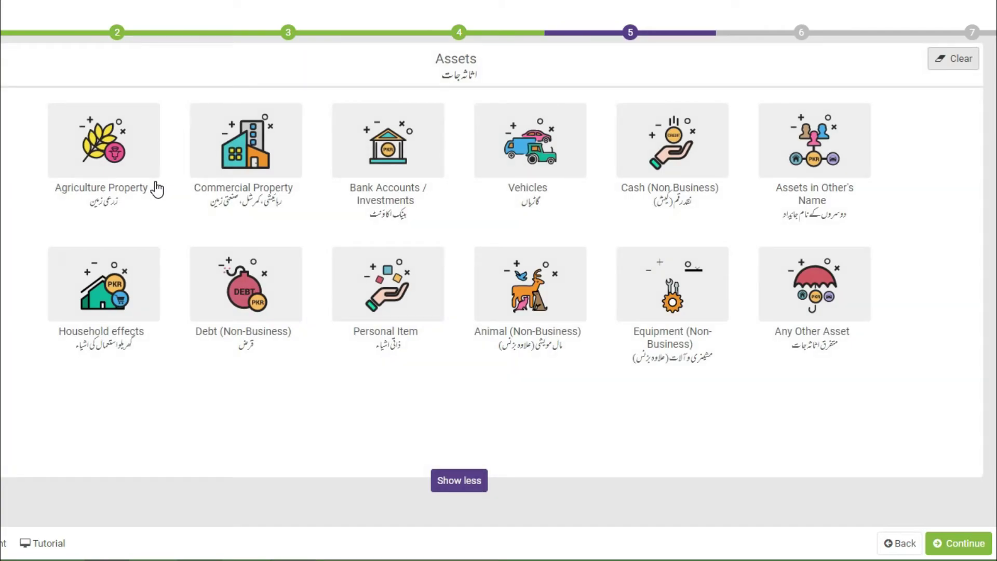
{"action": "left_click", "coordinate": [461, 487]}
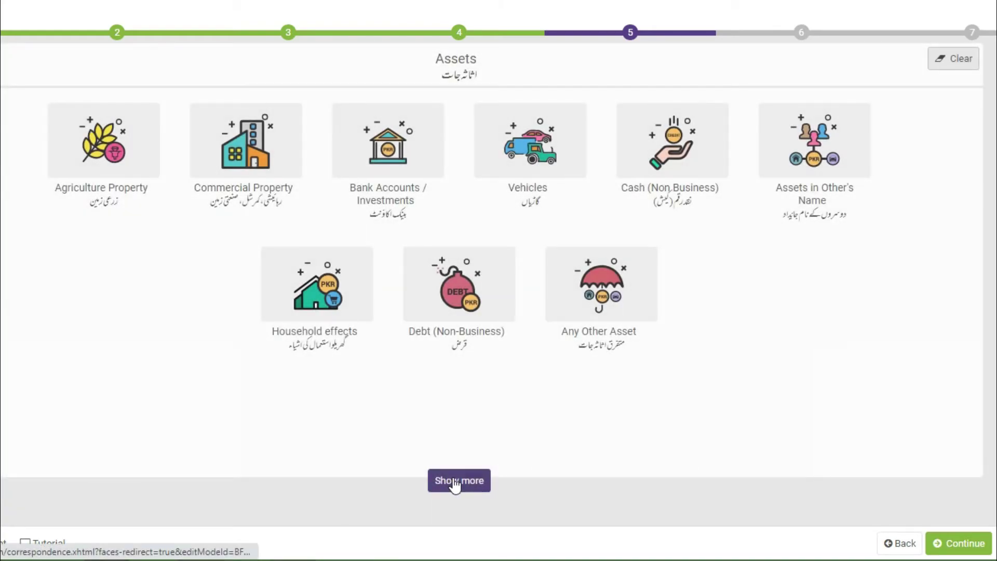
{"action": "left_click", "coordinate": [455, 483]}
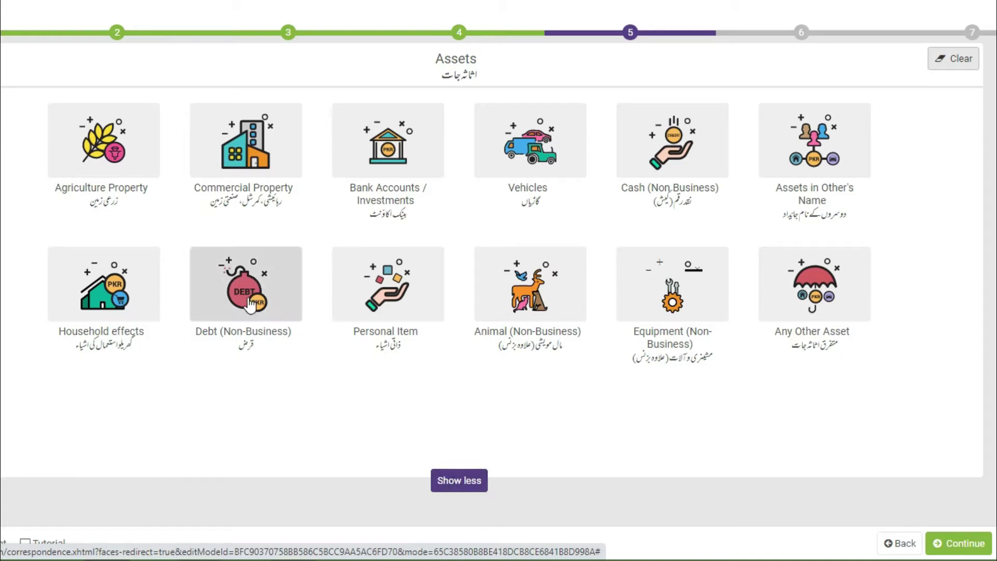
{"action": "left_click", "coordinate": [84, 165]}
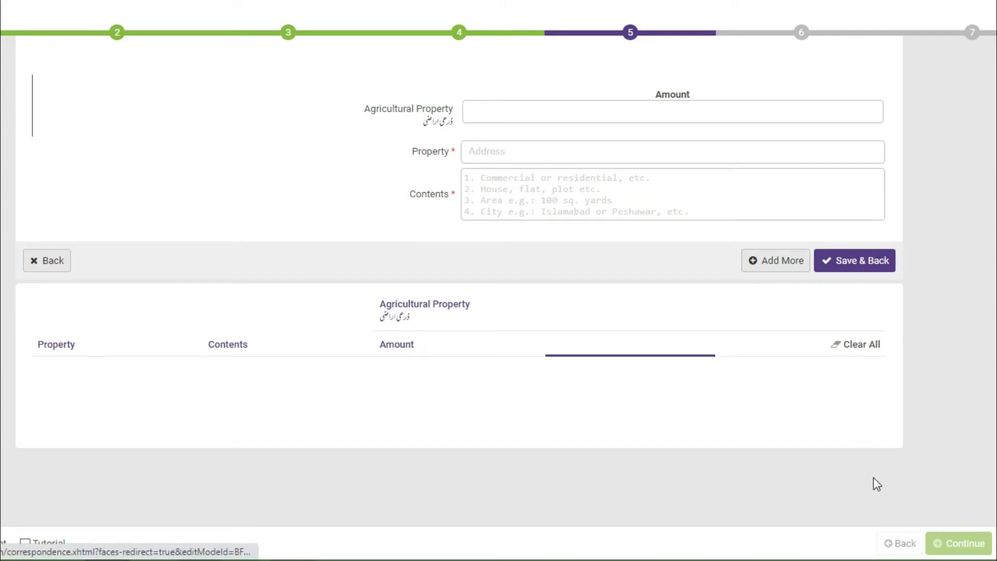
{"action": "left_click", "coordinate": [910, 545]}
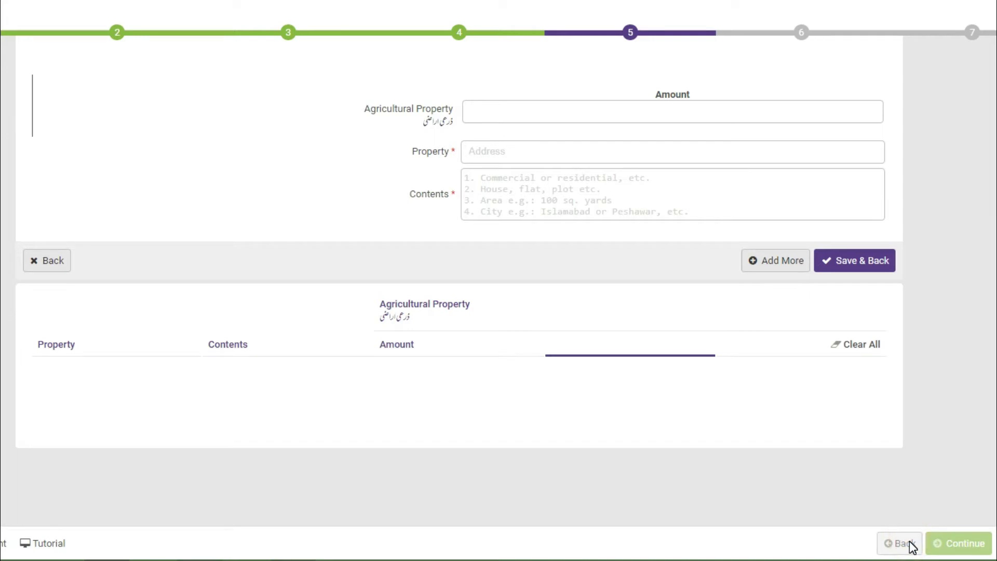
{"action": "left_click", "coordinate": [910, 546]}
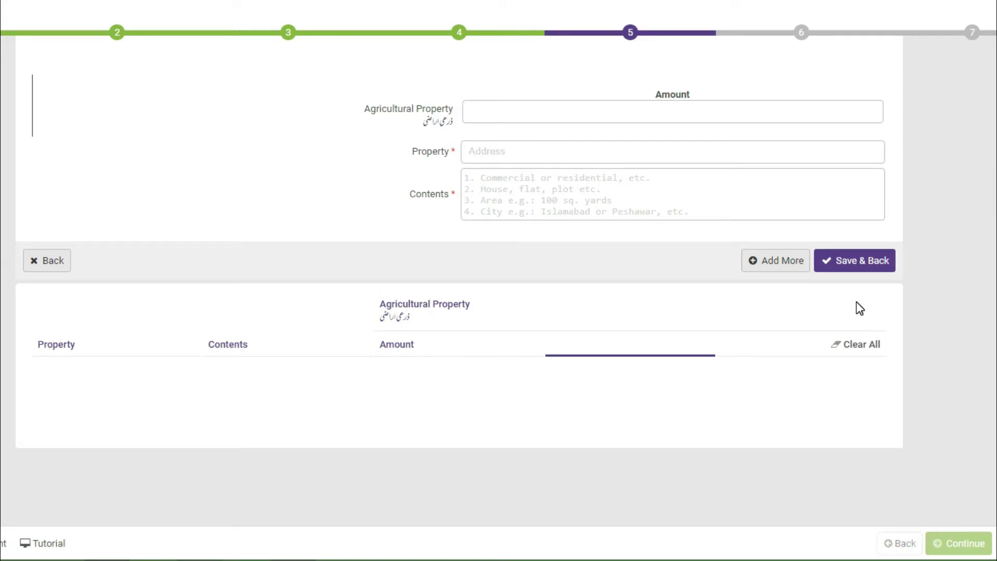
{"action": "left_click", "coordinate": [64, 262]}
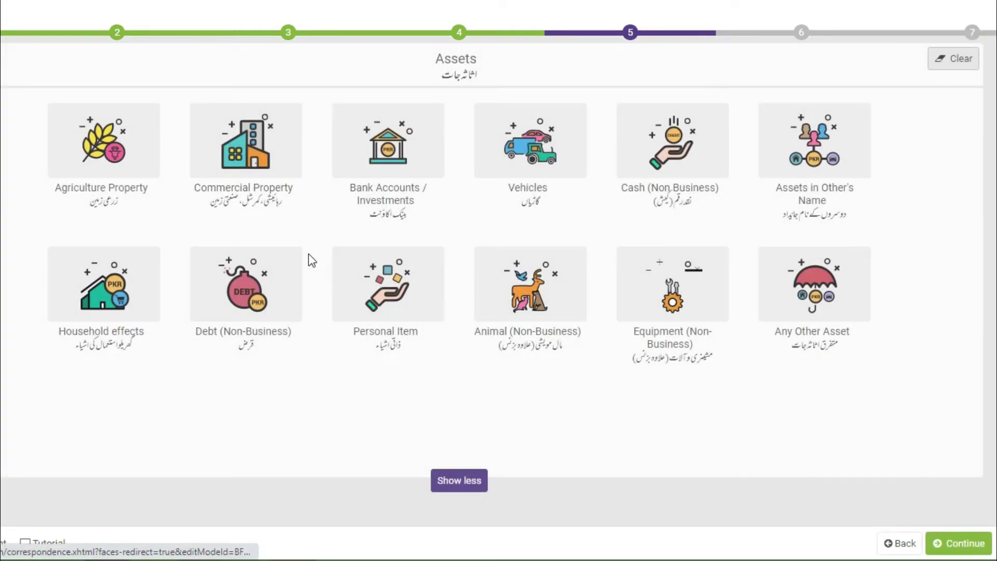
{"action": "left_click", "coordinate": [252, 165]}
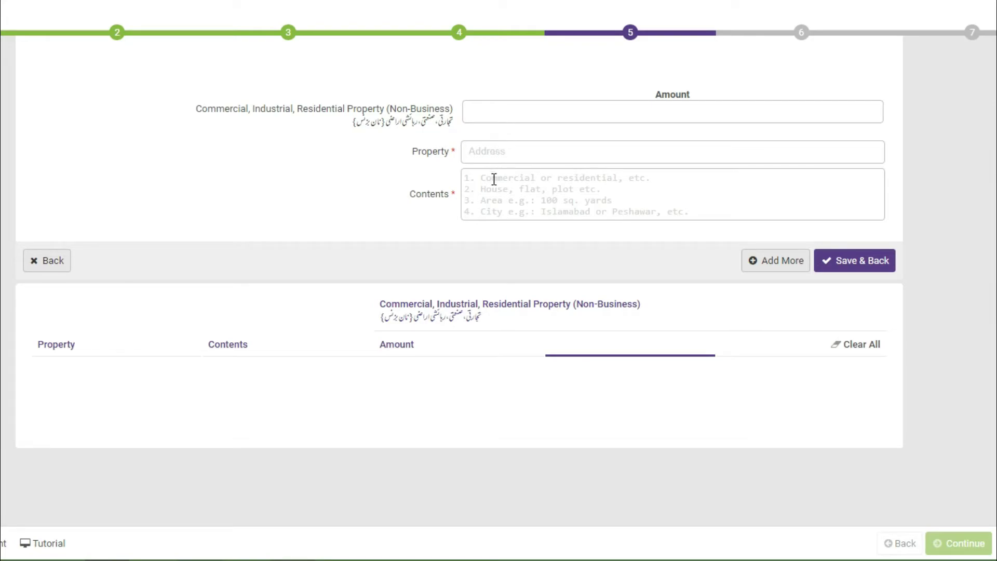
{"action": "left_click", "coordinate": [46, 261]}
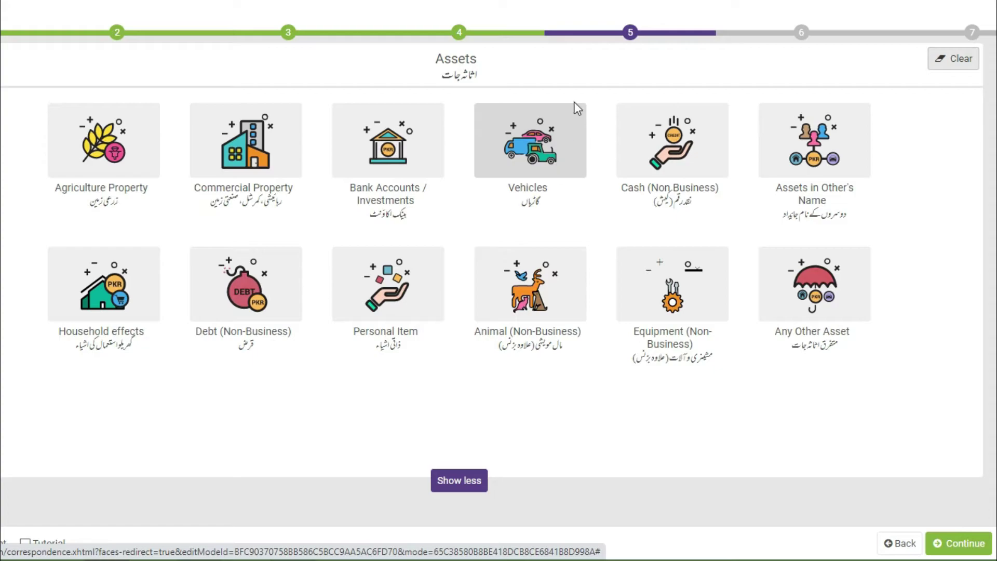
{"action": "left_click", "coordinate": [540, 160]}
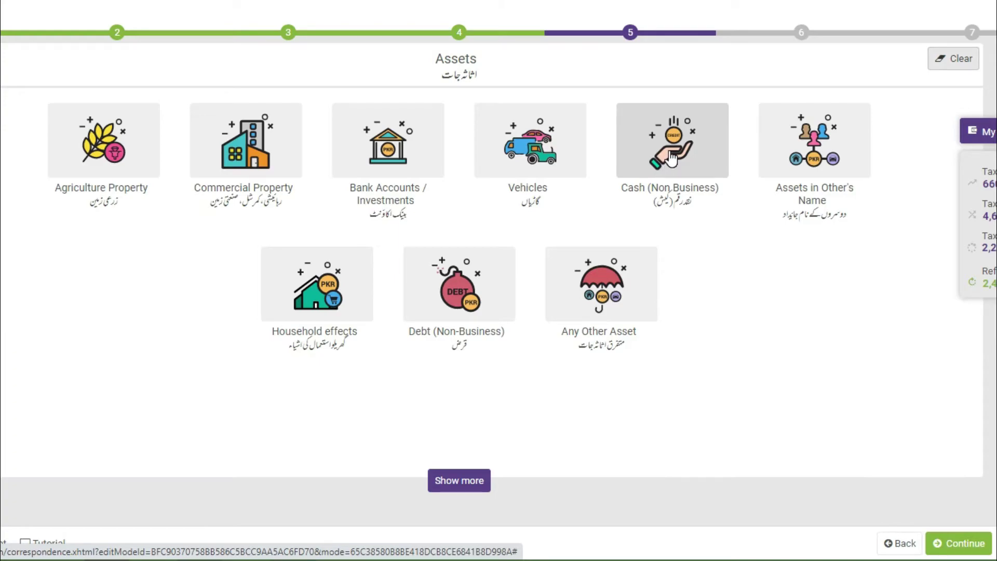
Declare 300,000 under Cash (Non-Business) so the wealth statement reconciles.
{"action": "left_click", "coordinate": [671, 155]}
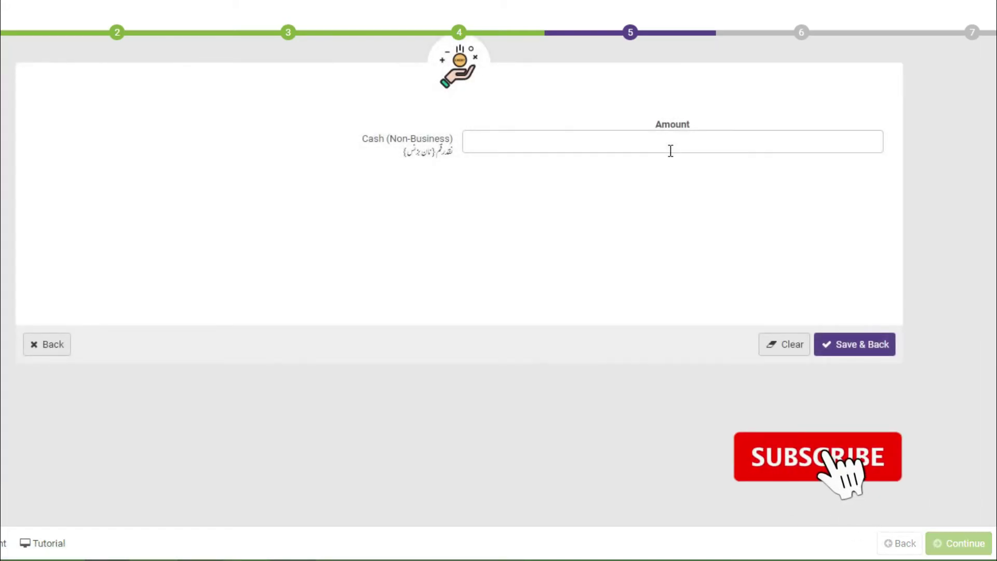
{"action": "left_click", "coordinate": [670, 151]}
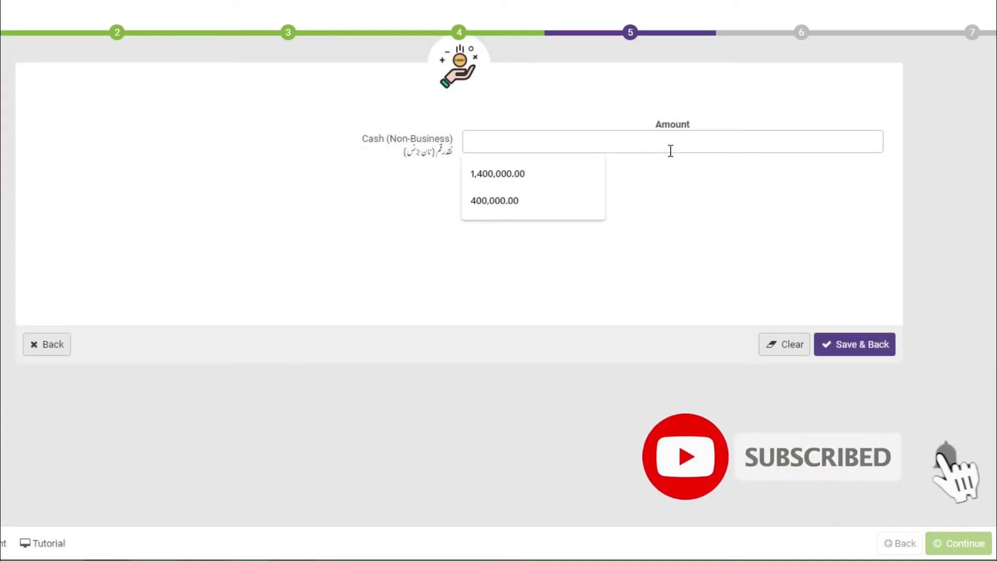
{"action": "type", "text": "300,000"}
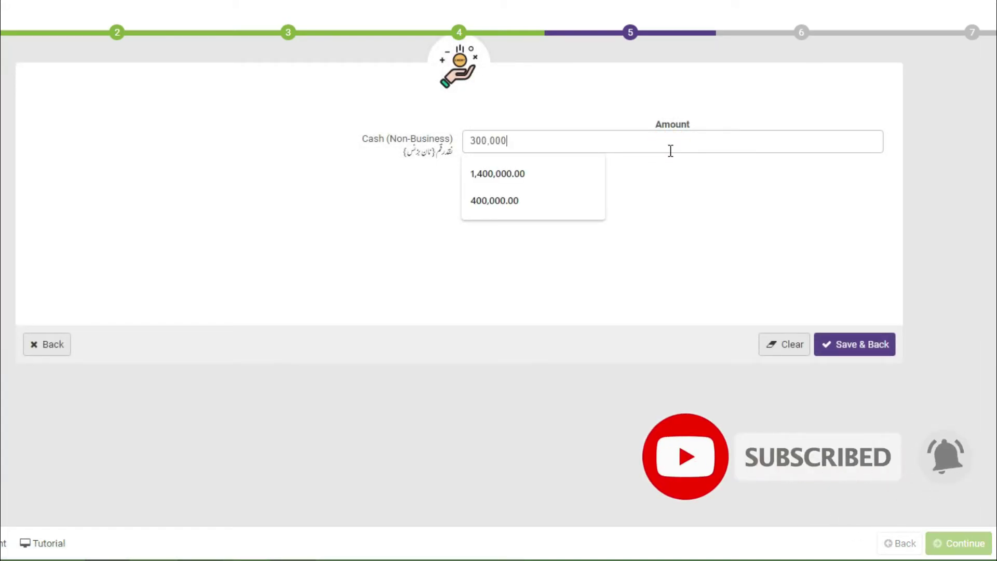
{"action": "left_click", "coordinate": [849, 346]}
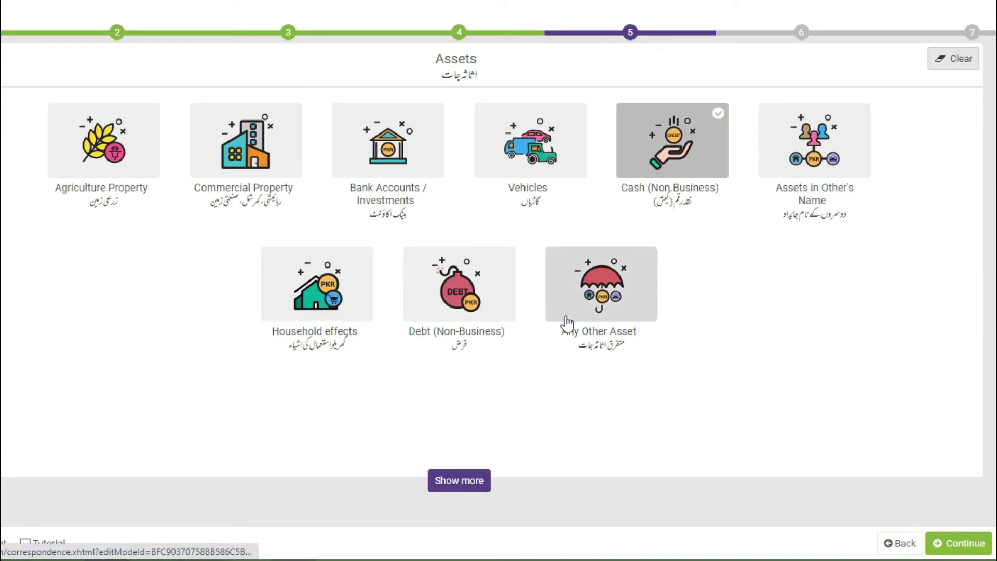
{"action": "left_click", "coordinate": [939, 552]}
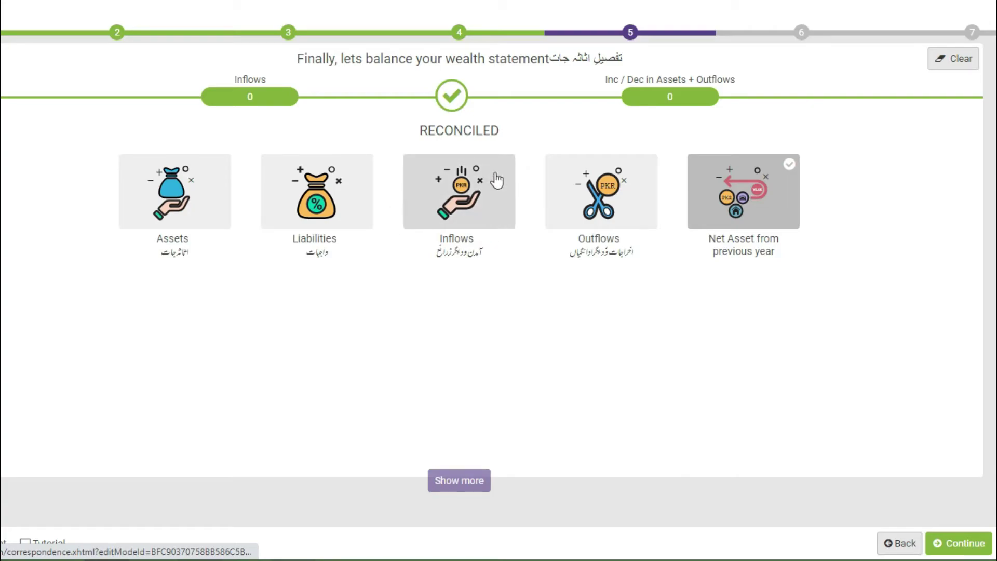
Enter 660,000 as income subject to normal tax under Inflows and save.
{"action": "left_click", "coordinate": [452, 225]}
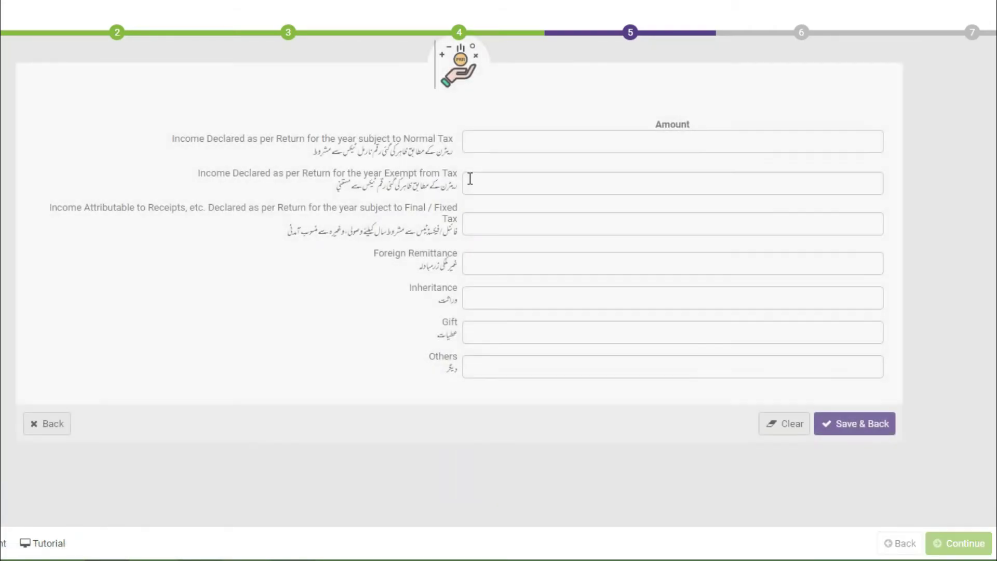
{"action": "left_click", "coordinate": [471, 141]}
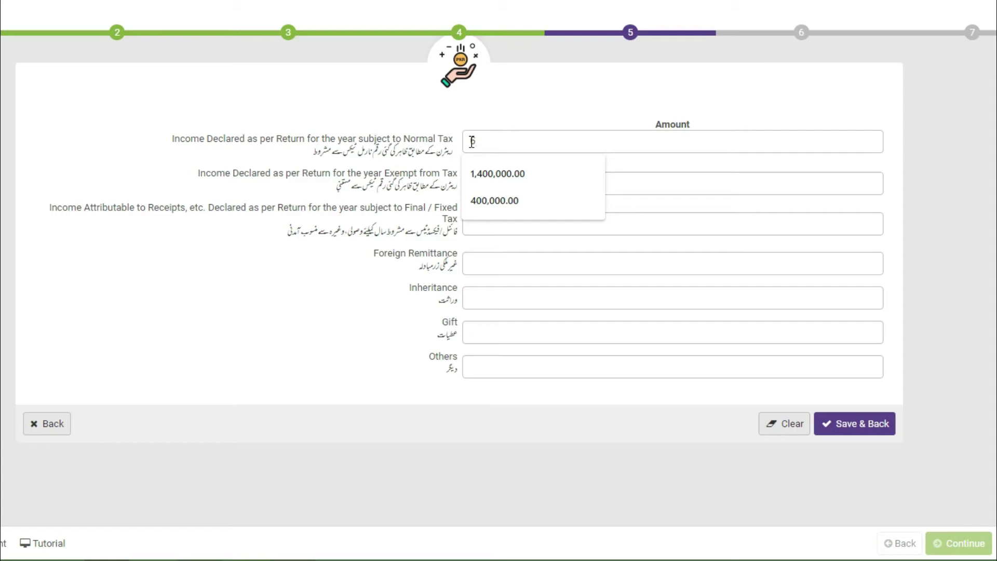
{"action": "type", "text": "560,000"}
{"action": "left_click", "coordinate": [366, 277]}
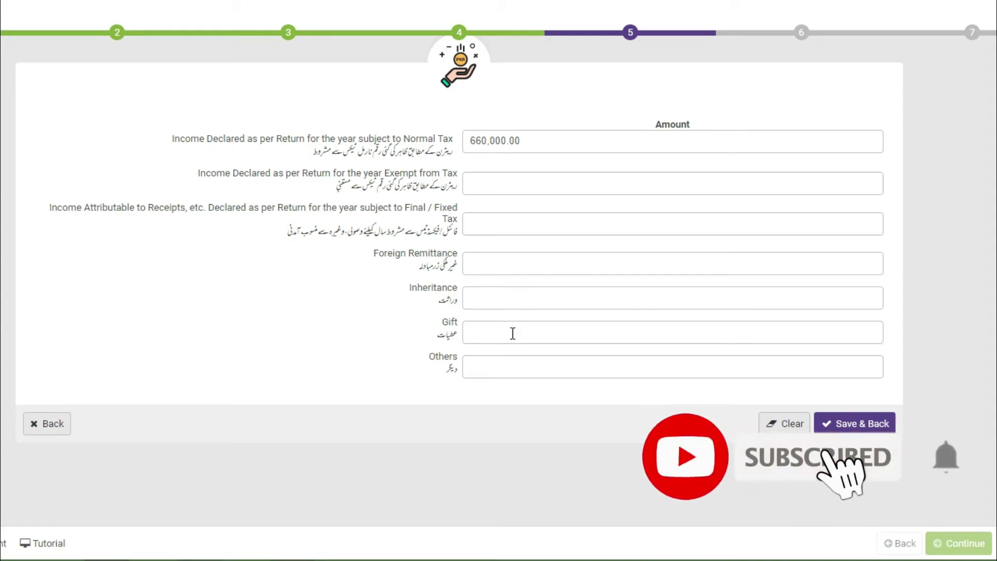
{"action": "left_click", "coordinate": [884, 425]}
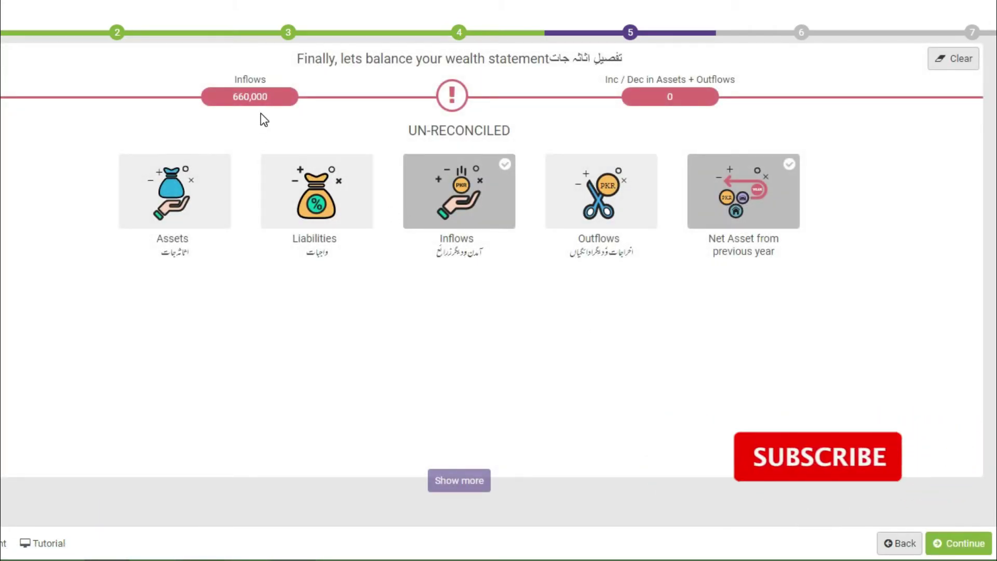
Check the 660,000 Inflows total and go to the Outflows categories.
{"action": "left_click_drag", "start_coordinate": [238, 100], "coordinate": [283, 99]}
{"action": "left_click", "coordinate": [283, 99]}
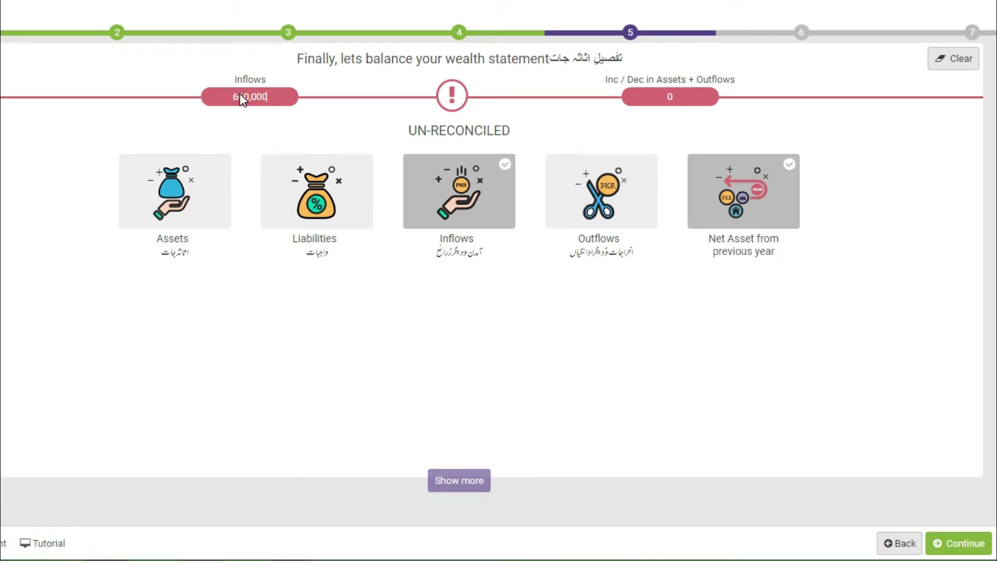
{"action": "left_click_drag", "start_coordinate": [225, 102], "coordinate": [322, 102]}
{"action": "left_click", "coordinate": [562, 193]}
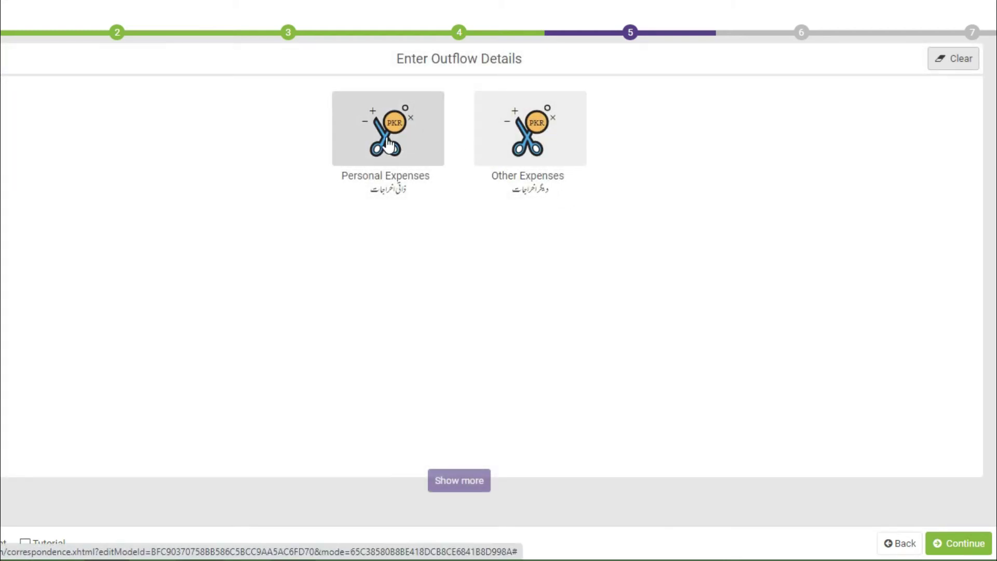
Enter personal expenses: rent 50,000, travelling 20,000, electricity 20,000, gas 50,000, telephone 10,000.
{"action": "left_click", "coordinate": [387, 137]}
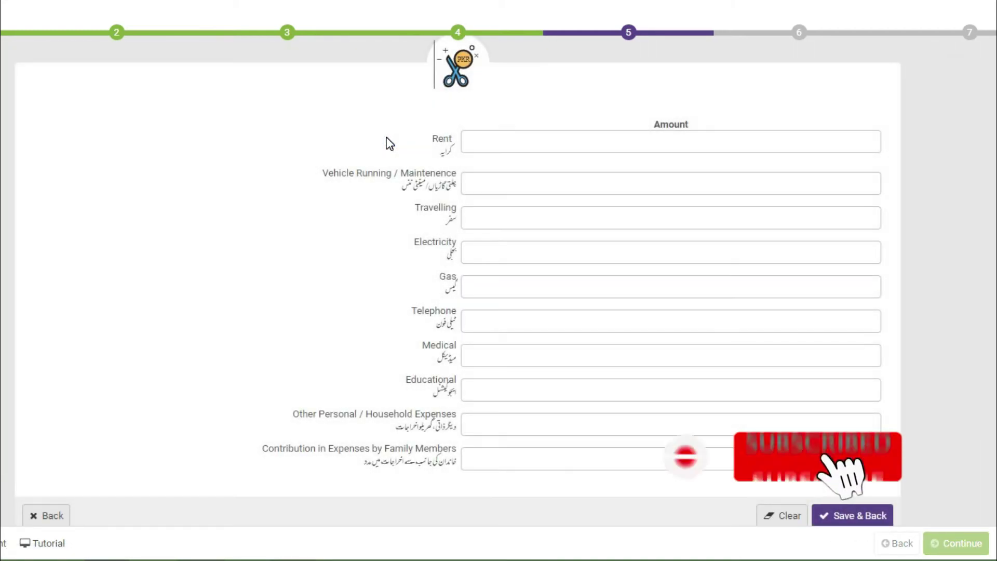
{"action": "left_click", "coordinate": [465, 144]}
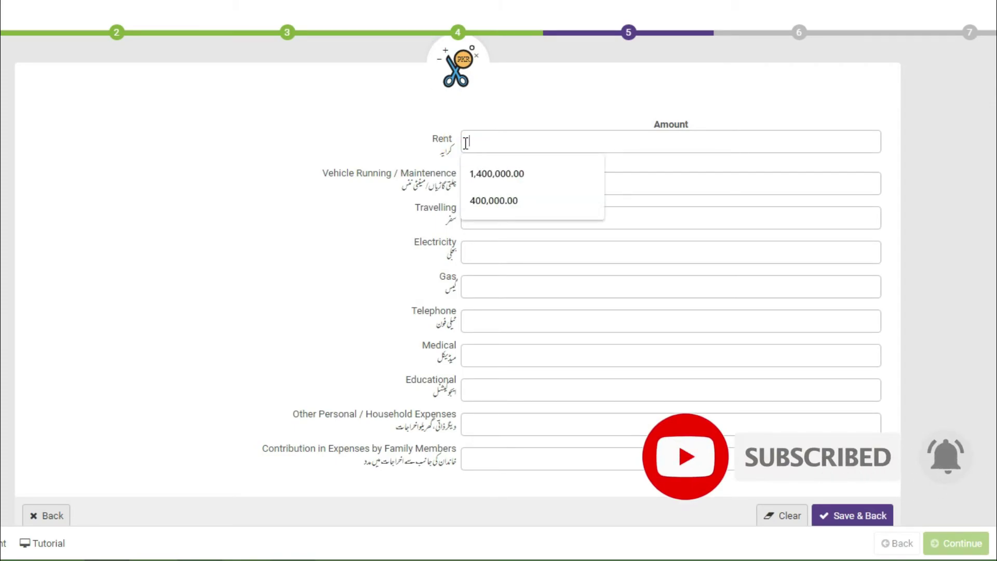
{"action": "type", "text": "500000"}
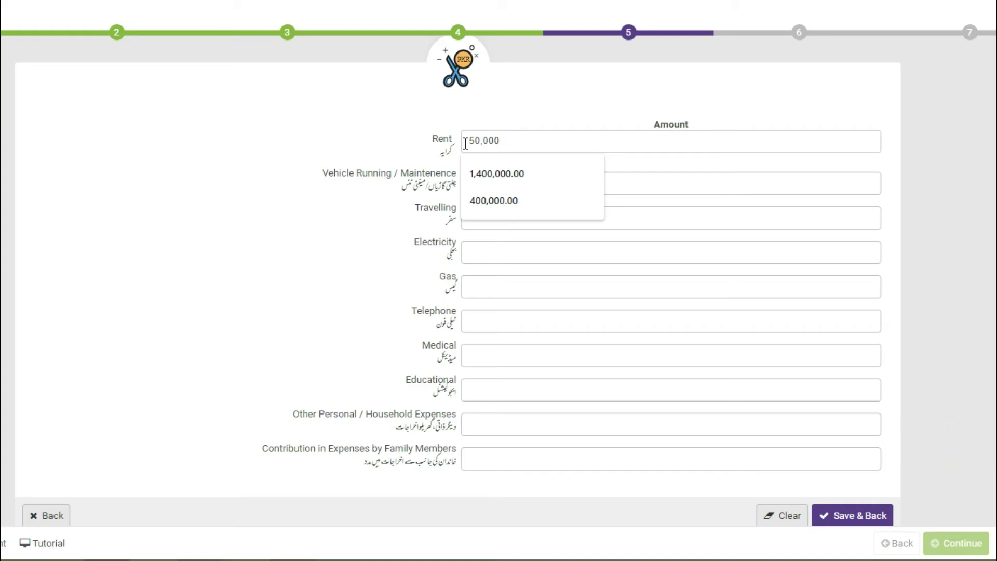
{"action": "left_click", "coordinate": [412, 208]}
{"action": "left_click", "coordinate": [498, 198]}
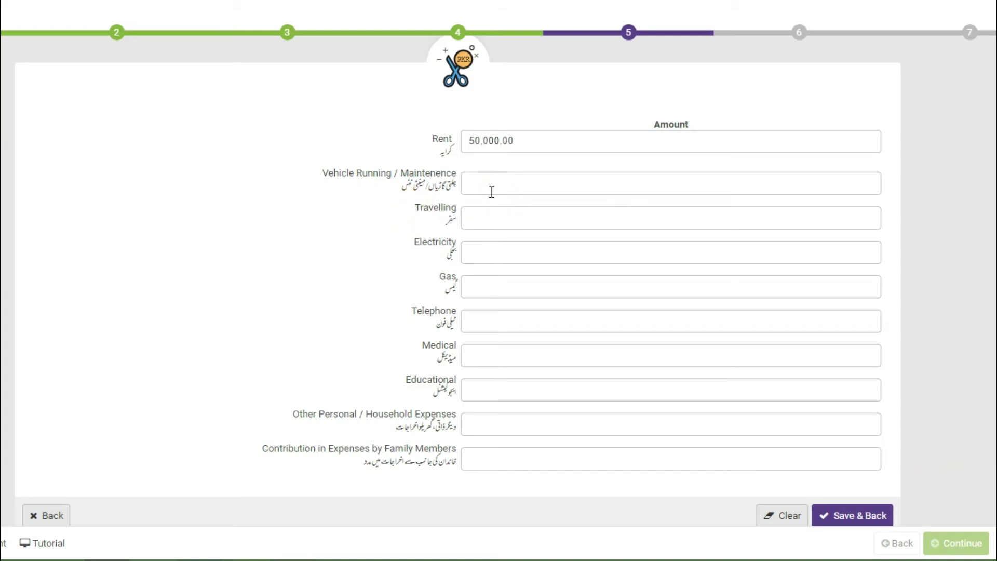
{"action": "left_click", "coordinate": [485, 209]}
{"action": "type", "text": "20,000"}
{"action": "left_click", "coordinate": [534, 250]}
{"action": "type", "text": "20,000"}
{"action": "left_click", "coordinate": [543, 290]}
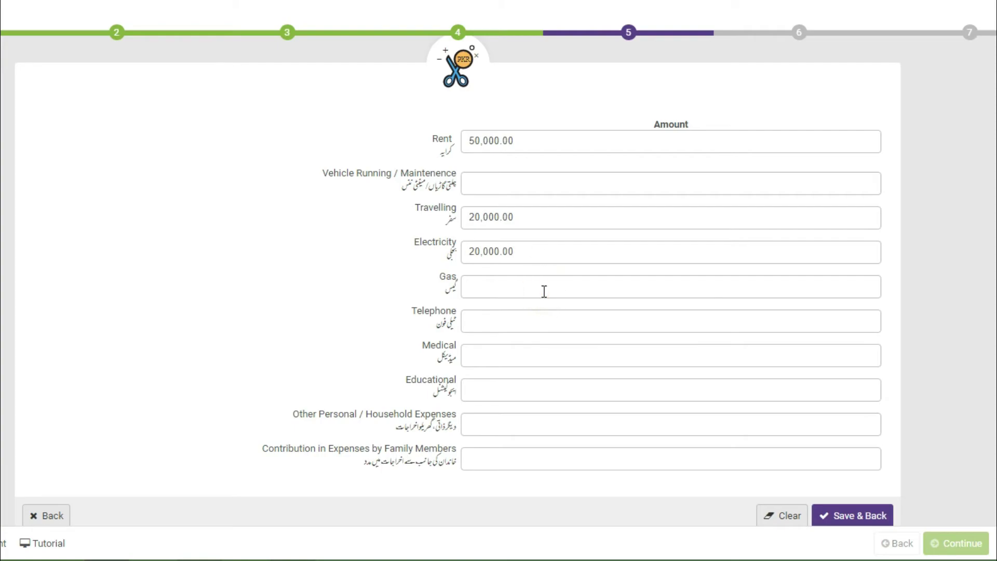
{"action": "type", "text": "50,000"}
{"action": "left_click", "coordinate": [513, 325]}
{"action": "type", "text": "10,000"}
Add medical 50,000, educational 100,000 and household 405,000, then save the personal expenses.
{"action": "left_click", "coordinate": [518, 352]}
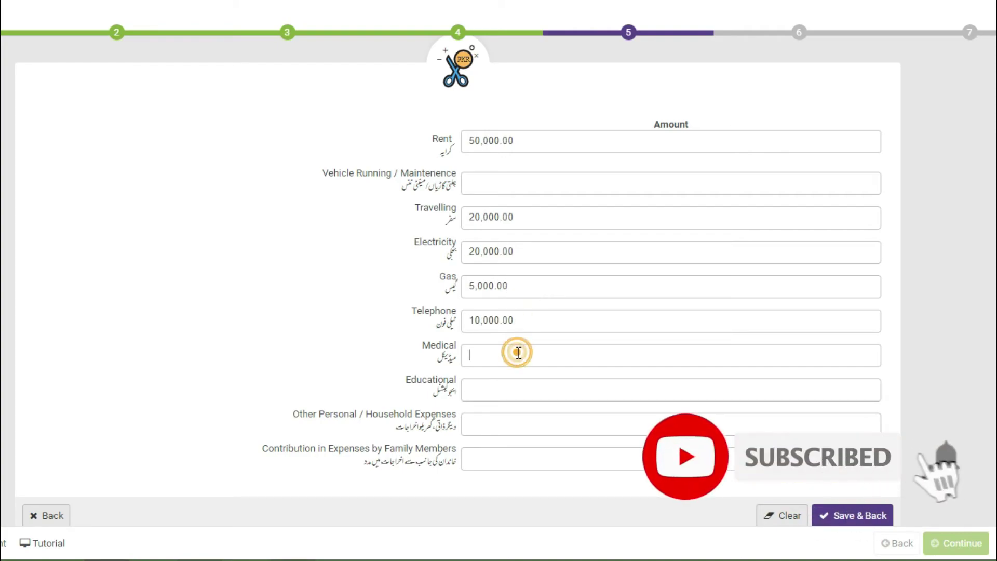
{"action": "type", "text": "1500000"}
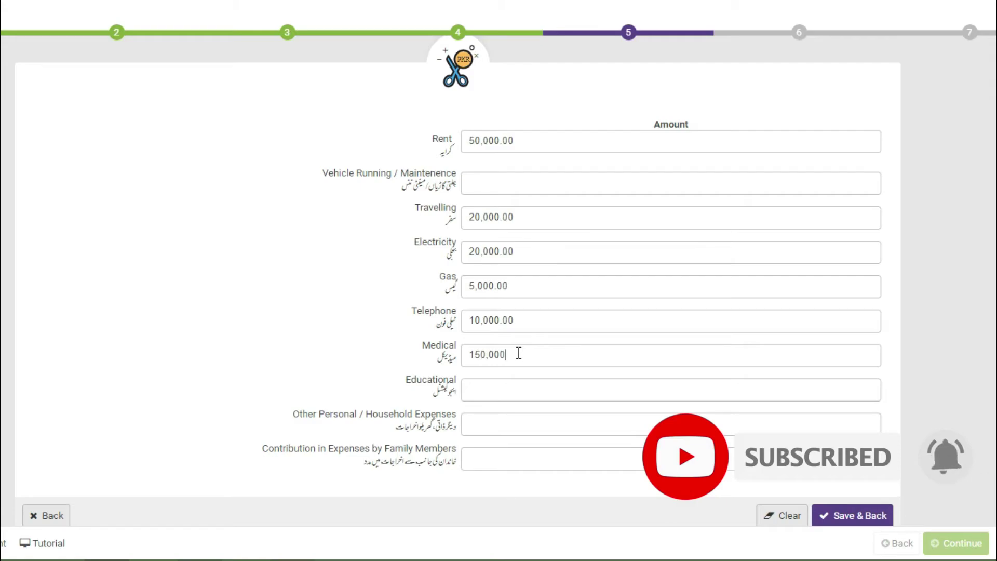
{"action": "key", "text": "BackSpace"}
{"action": "key", "text": "BackSpace"}
{"action": "key", "text": "BackSpace"}
{"action": "key", "text": "BackSpace"}
{"action": "key", "text": "BackSpace"}
{"action": "key", "text": "BackSpace"}
{"action": "type", "text": "50000"}
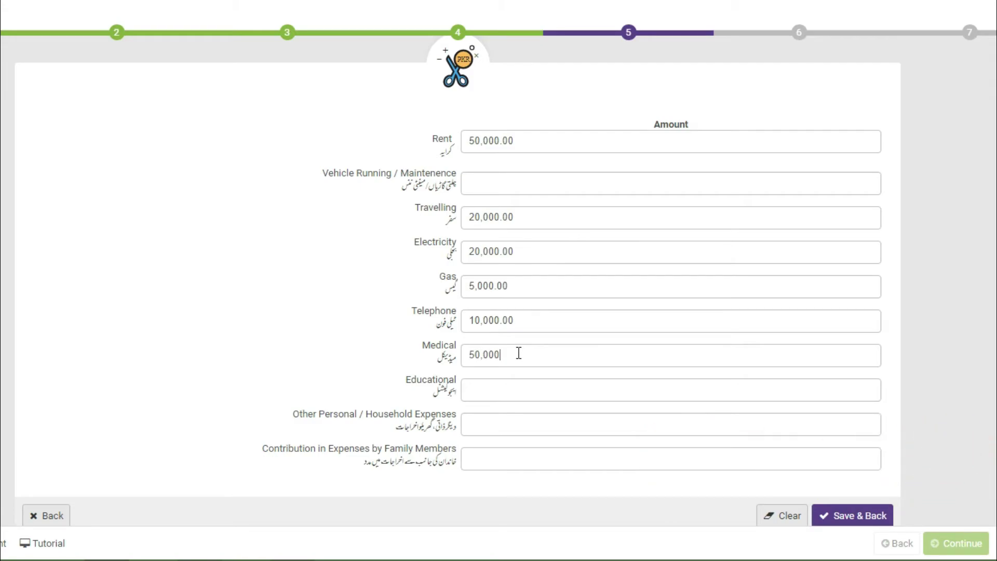
{"action": "left_click", "coordinate": [510, 390]}
{"action": "type", "text": "1,000"}
{"action": "left_click", "coordinate": [493, 420]}
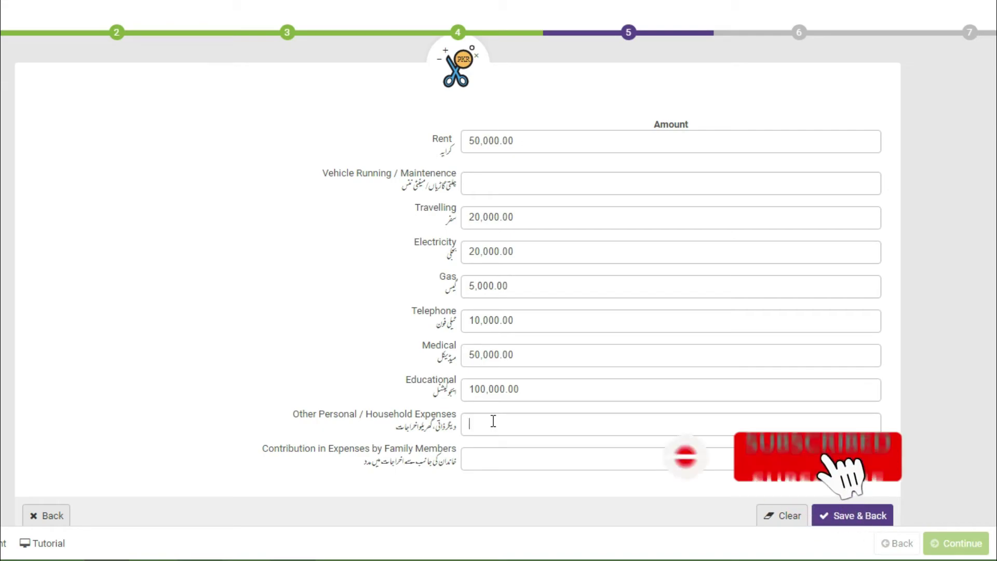
{"action": "left_click", "coordinate": [494, 421]}
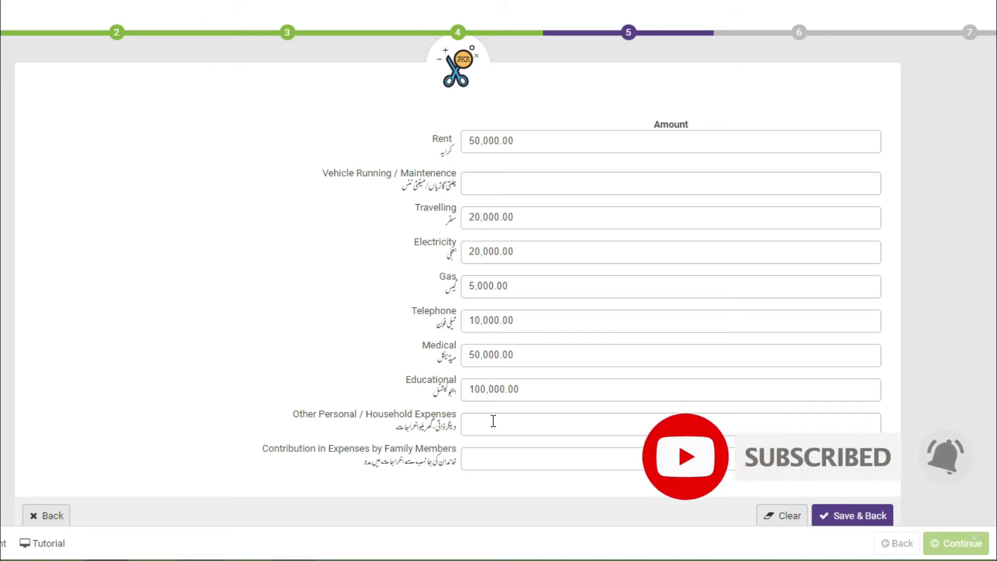
{"action": "type", "text": "40"}
{"action": "type", "text": "5,0"}
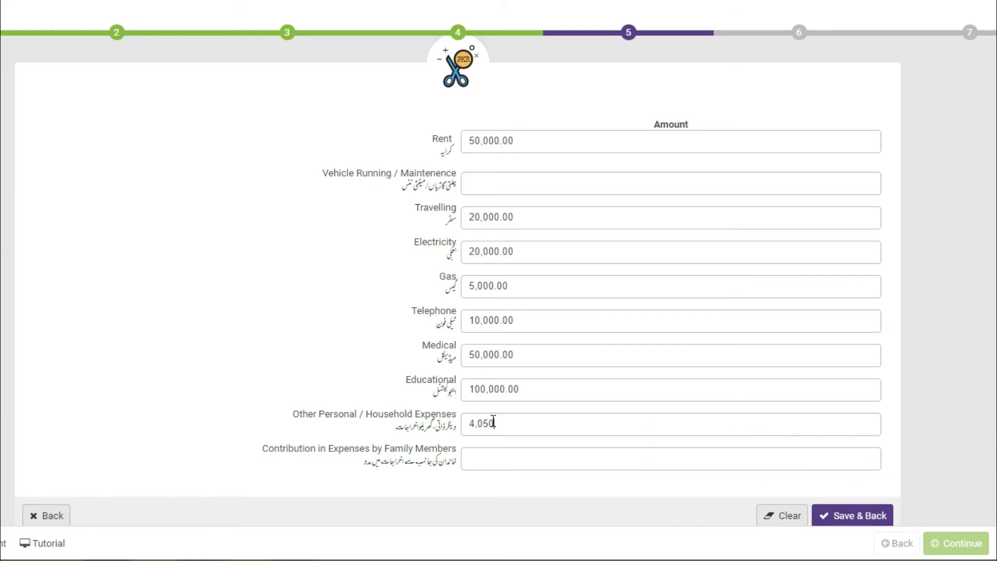
{"action": "type", "text": "00"}
{"action": "left_click", "coordinate": [530, 453]}
{"action": "left_click", "coordinate": [847, 512]}
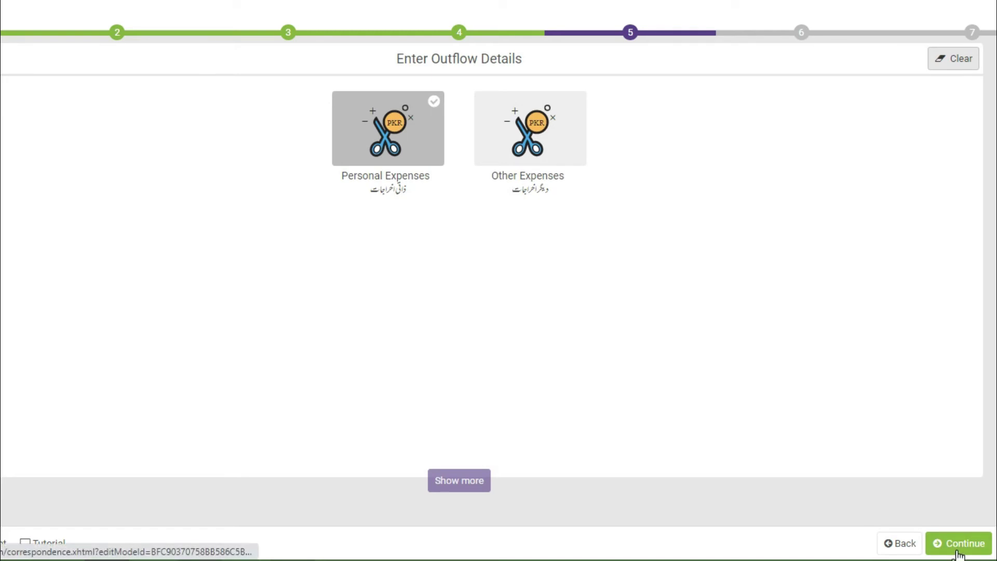
Continue to the balance page, confirm both totals read 660,000, and open Assets.
{"action": "left_click", "coordinate": [958, 553]}
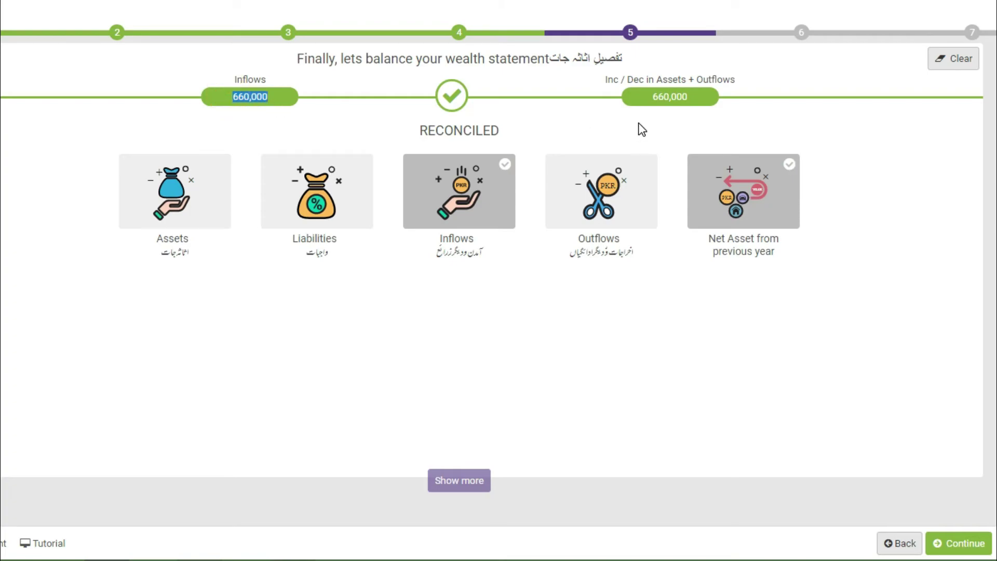
{"action": "double_click", "coordinate": [649, 99]}
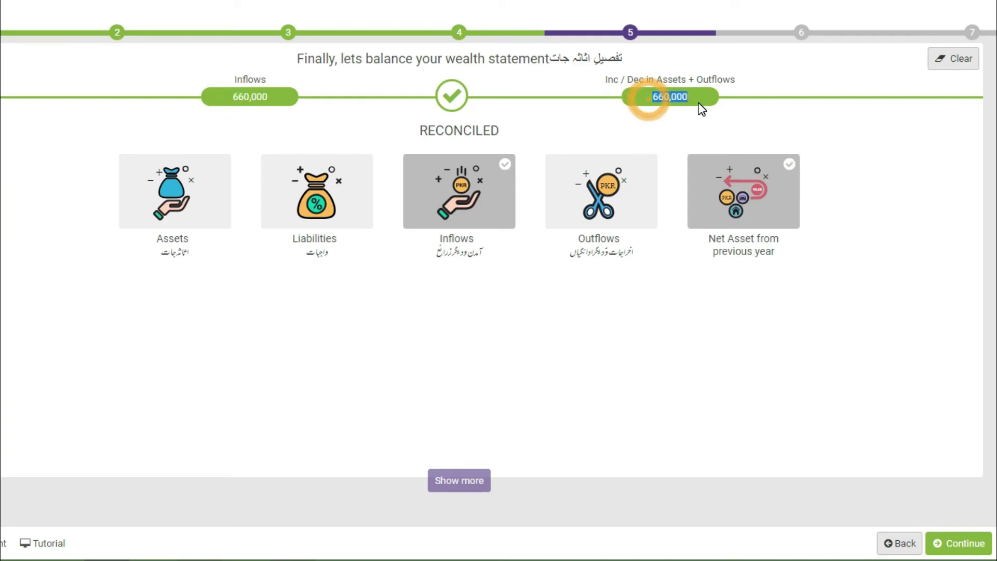
{"action": "double_click", "coordinate": [237, 97]}
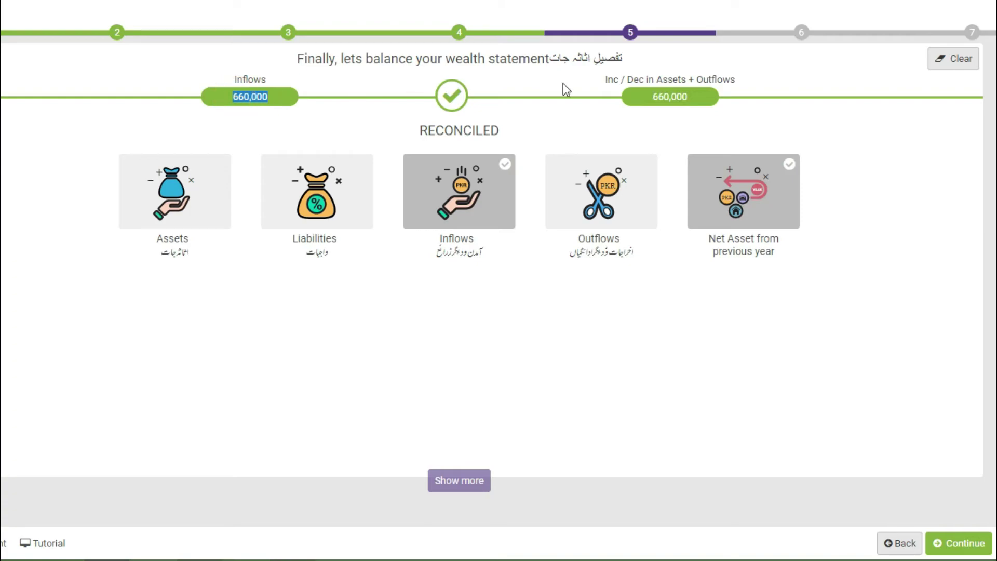
{"action": "triple_click", "coordinate": [652, 98]}
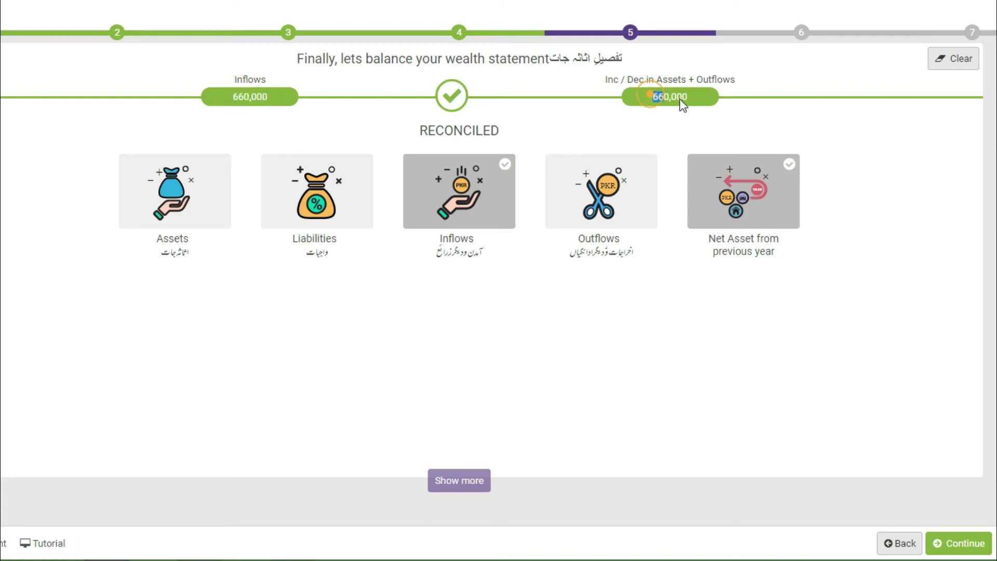
{"action": "left_click", "coordinate": [743, 117]}
{"action": "left_click_drag", "start_coordinate": [251, 100], "coordinate": [267, 102]}
{"action": "left_click", "coordinate": [642, 96]}
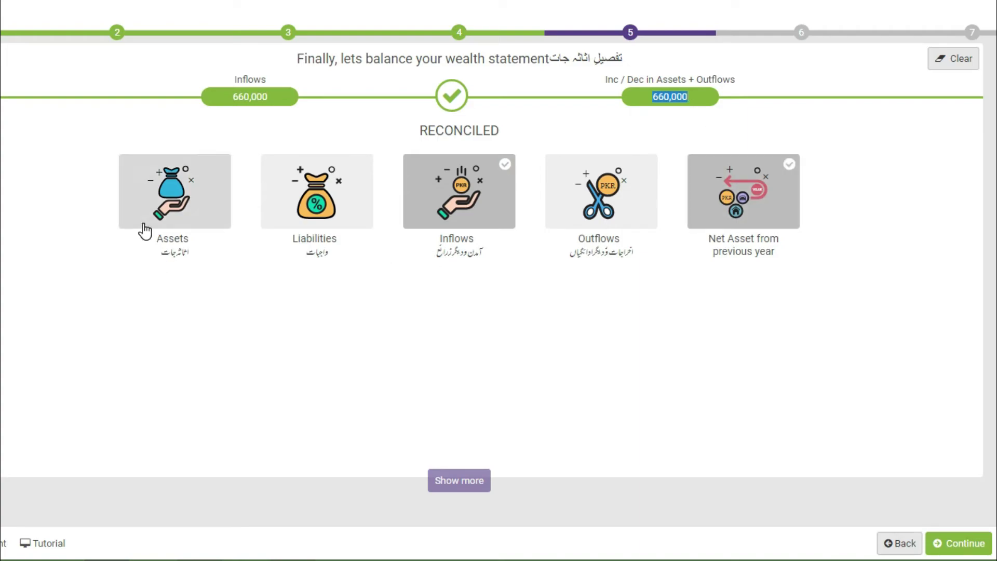
{"action": "left_click", "coordinate": [175, 224]}
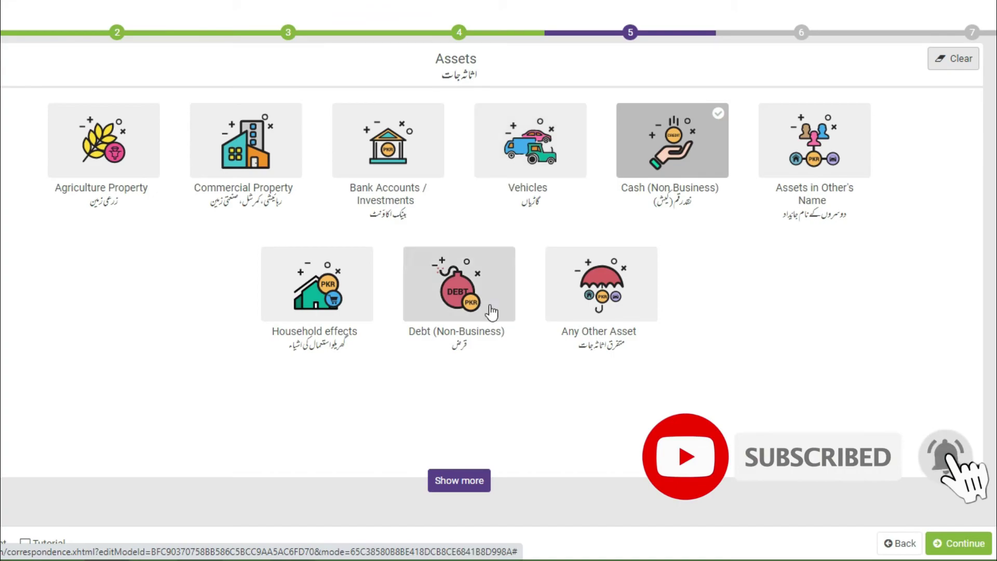
Go back from the Assets categories to the reconciled balance overview.
{"action": "left_click", "coordinate": [898, 543]}
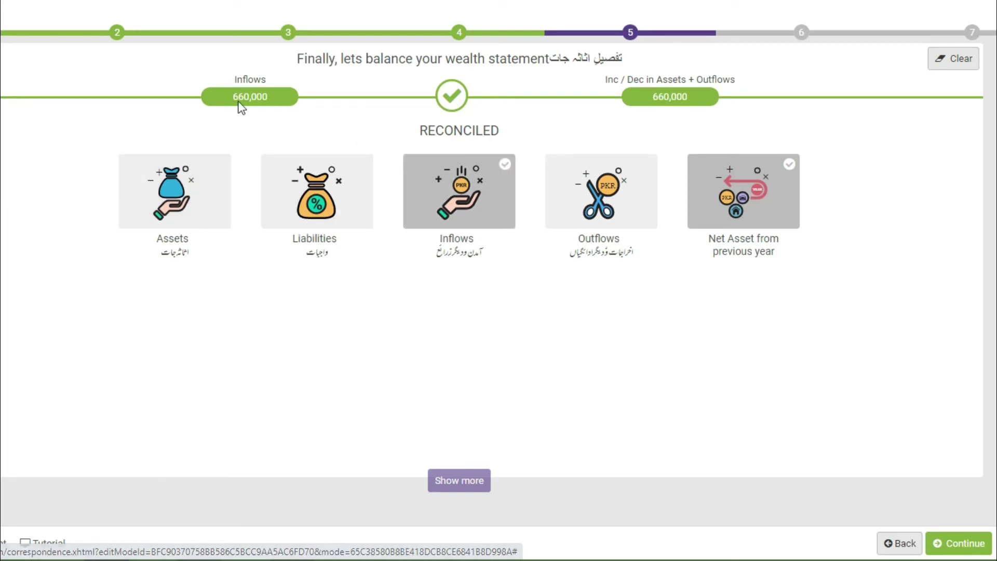
Check the Inflows total and look over the Outflows section before returning.
{"action": "left_click_drag", "start_coordinate": [223, 99], "coordinate": [277, 106]}
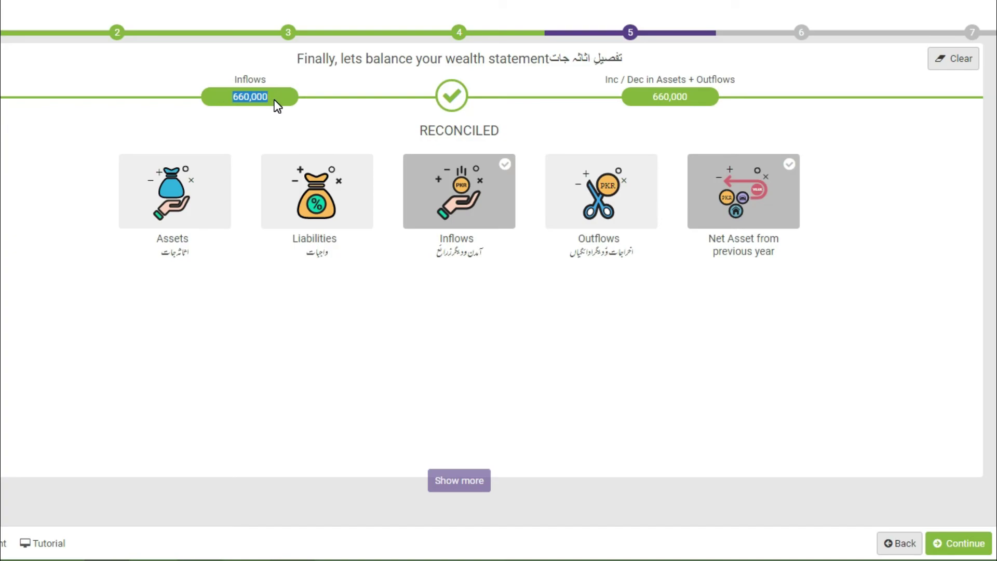
{"action": "left_click", "coordinate": [592, 102]}
{"action": "left_click", "coordinate": [576, 205]}
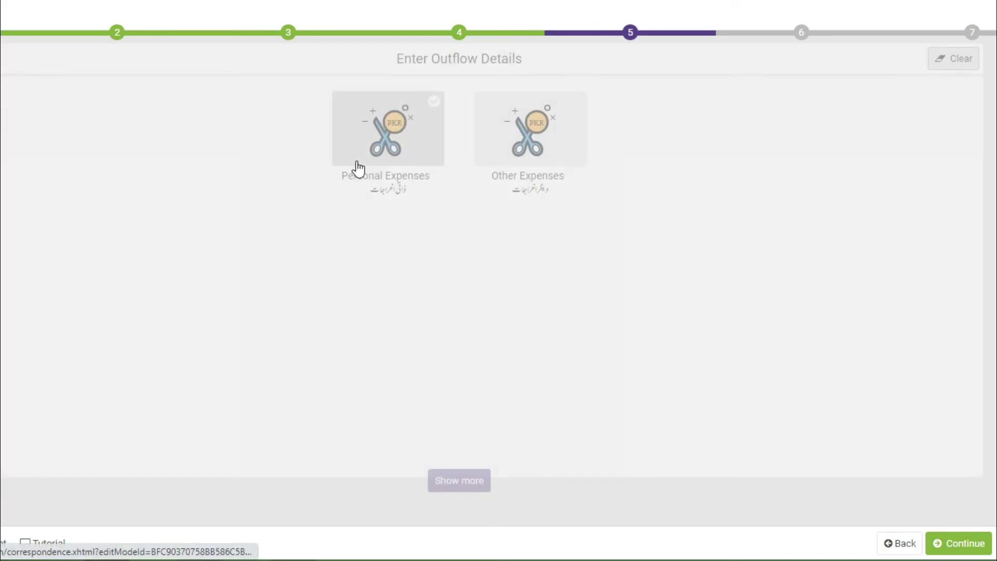
{"action": "left_click", "coordinate": [898, 545]}
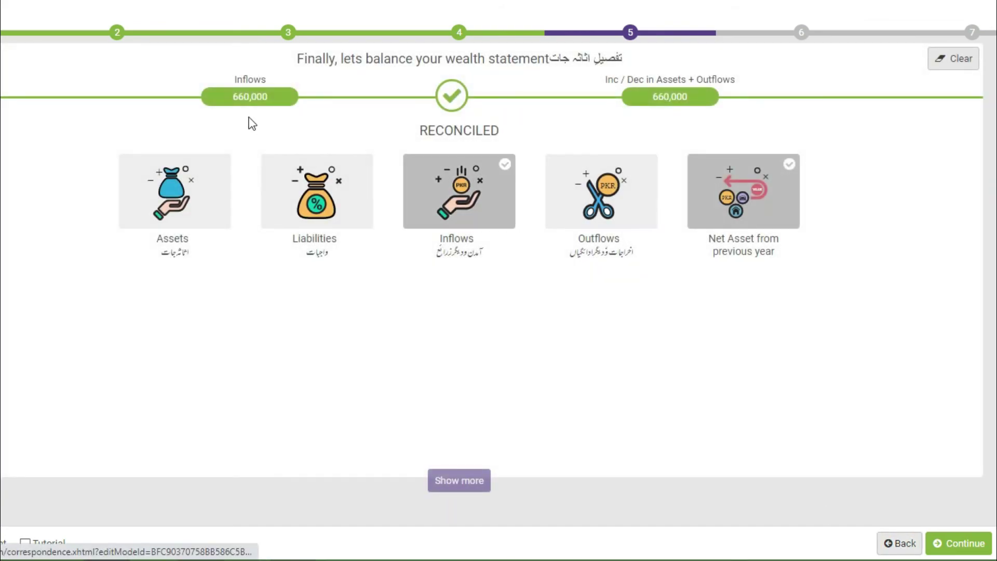
Compare both 660,000 totals and continue past the reconciled wealth statement.
{"action": "left_click_drag", "start_coordinate": [229, 98], "coordinate": [285, 99]}
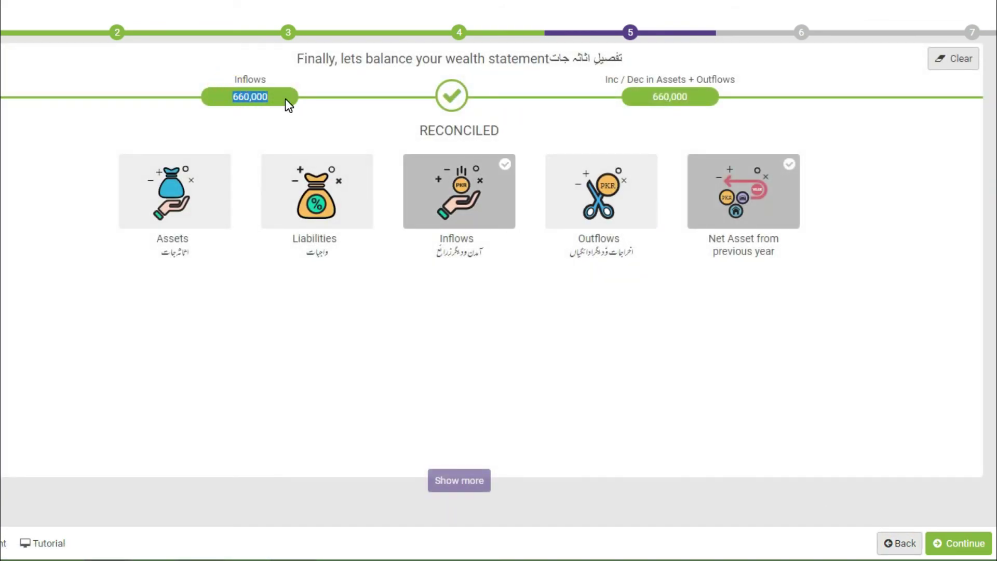
{"action": "double_click", "coordinate": [678, 99]}
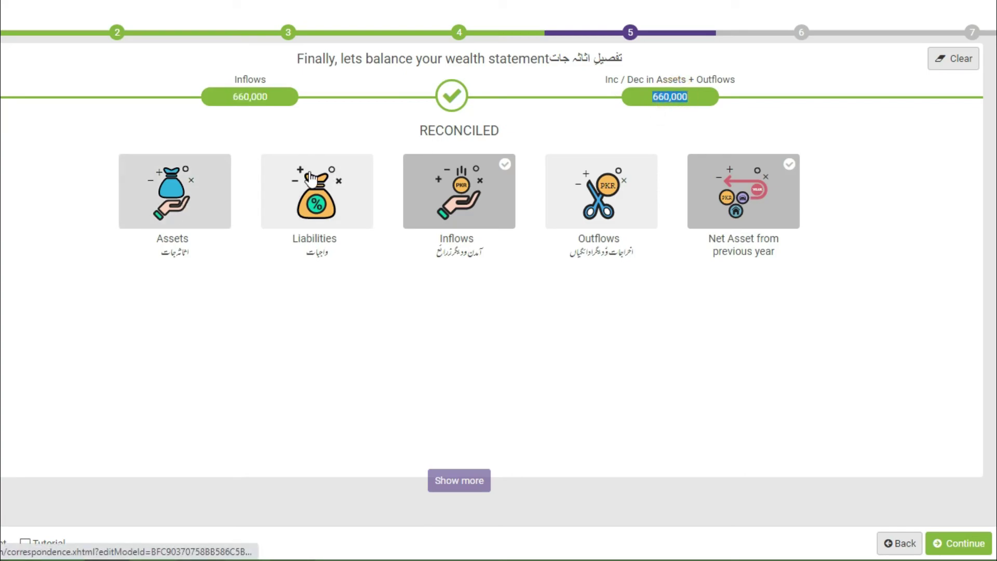
{"action": "left_click_drag", "start_coordinate": [233, 97], "coordinate": [275, 107]}
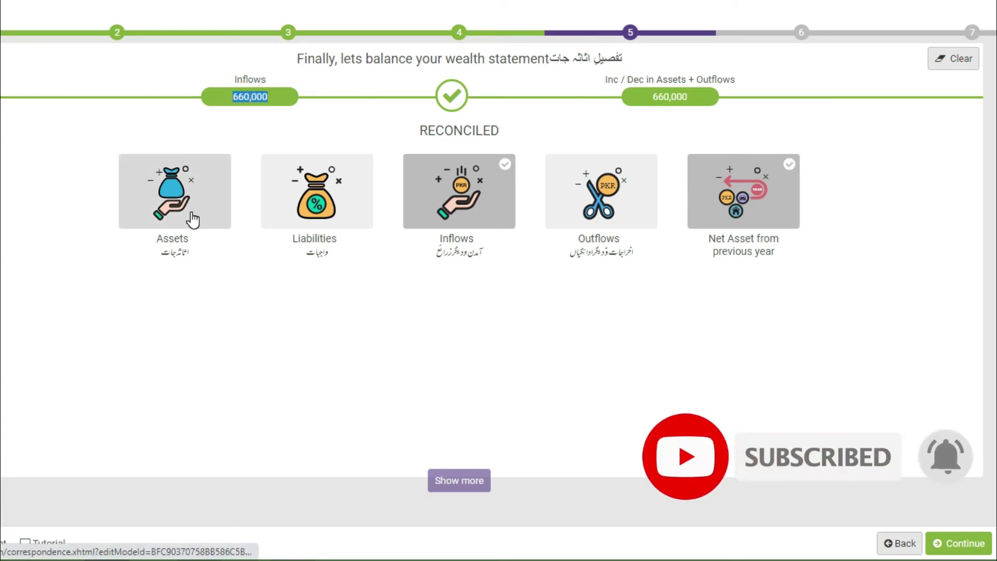
{"action": "left_click", "coordinate": [209, 101]}
{"action": "left_click", "coordinate": [451, 100]}
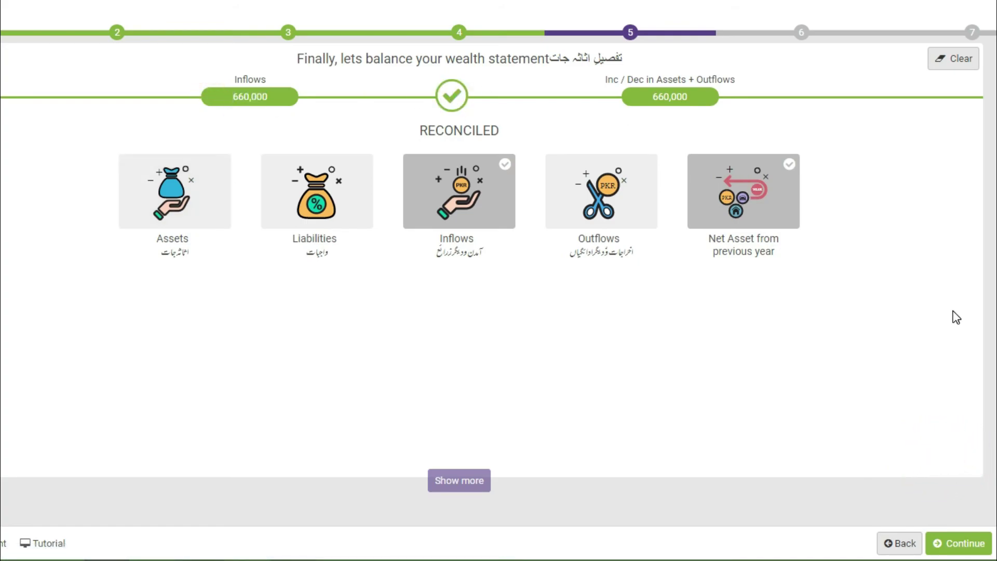
{"action": "left_click", "coordinate": [955, 545]}
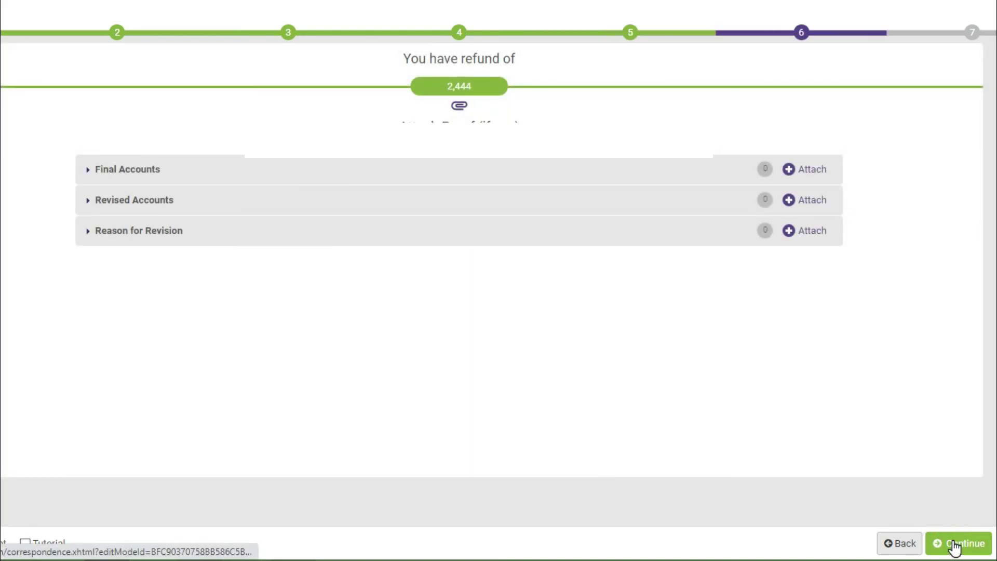
Continue to the declaration and change the PIN, entering and confirming the new one.
{"action": "left_click", "coordinate": [954, 545]}
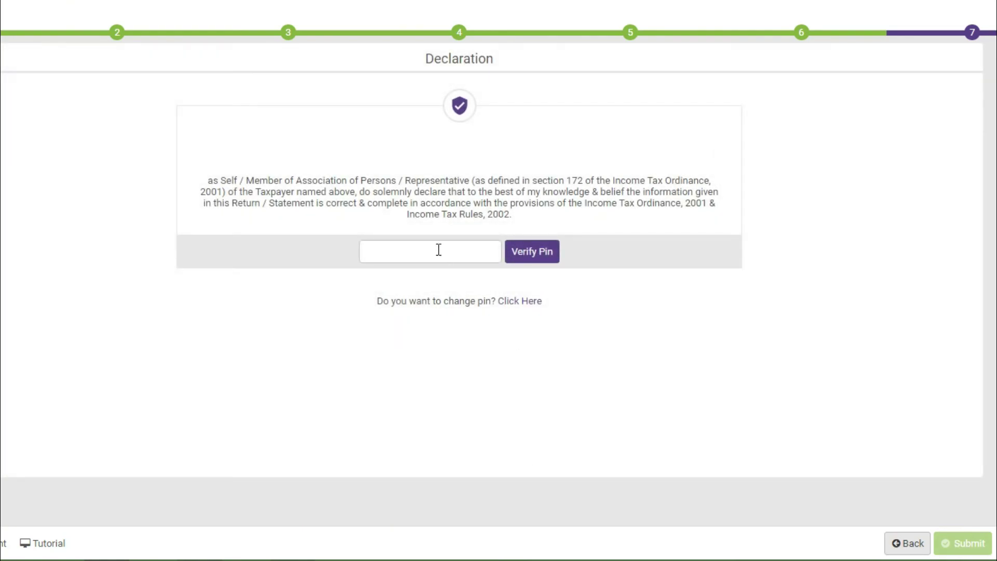
{"action": "left_click", "coordinate": [523, 303]}
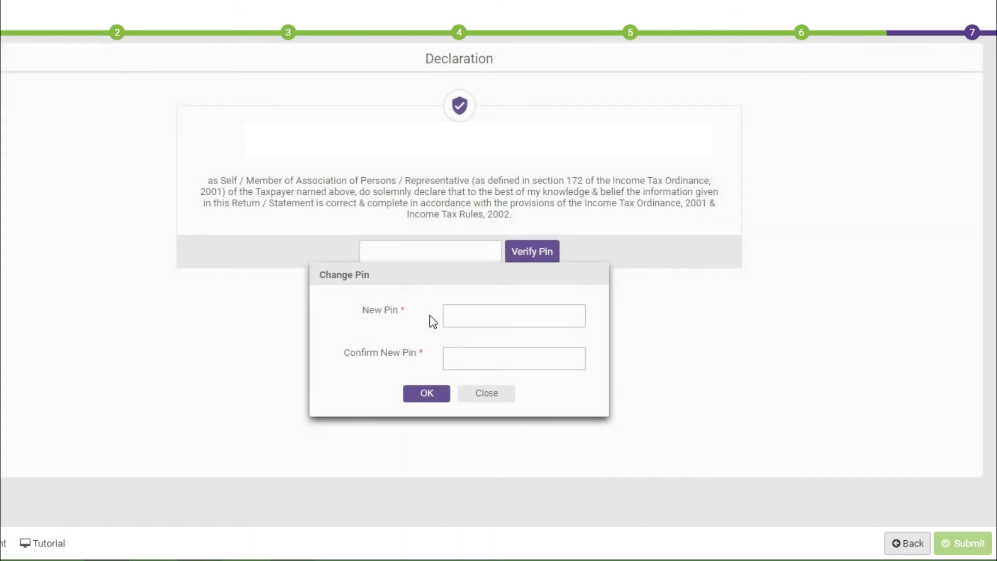
{"action": "left_click", "coordinate": [462, 312]}
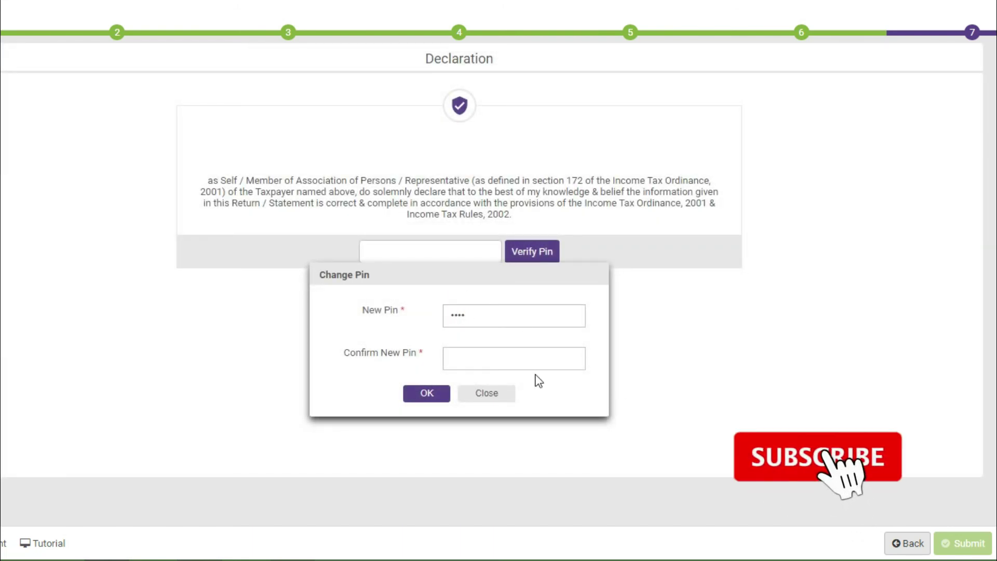
{"action": "left_click", "coordinate": [489, 362]}
{"action": "type", "text": "••••"}
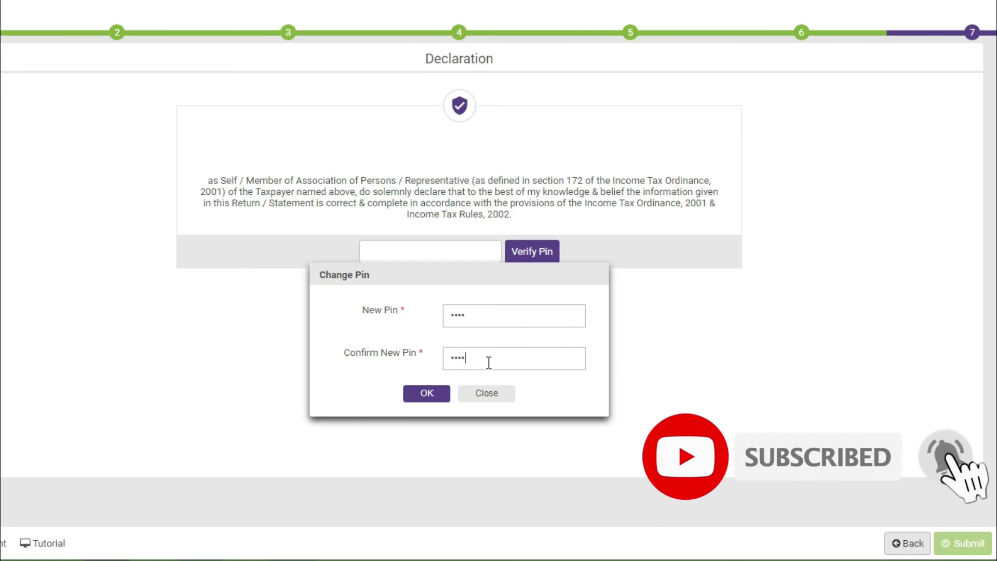
{"action": "left_click", "coordinate": [431, 394]}
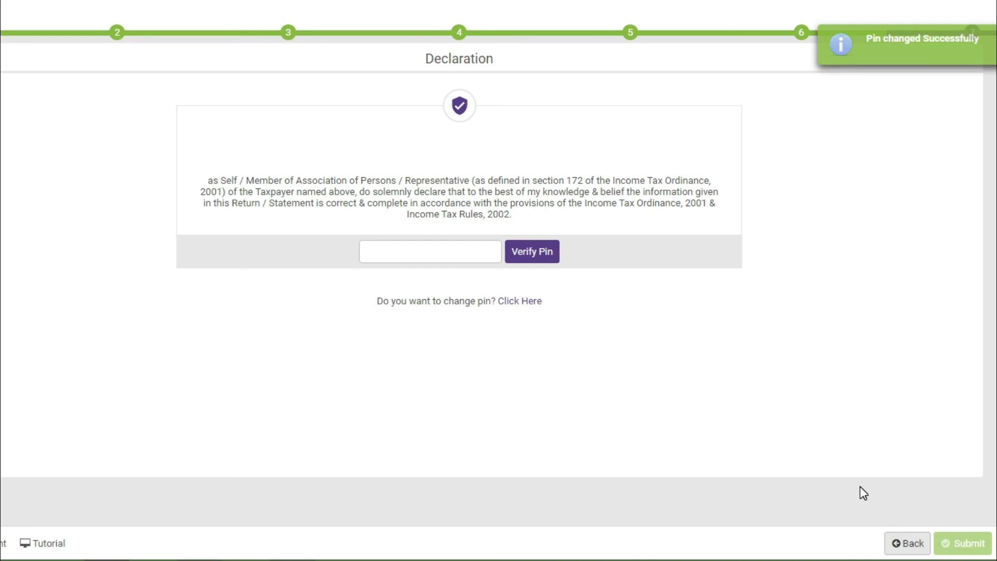
Enter the PIN and verify it so the return can be submitted.
{"action": "left_click", "coordinate": [414, 256]}
{"action": "type", "text": "12"}
{"action": "left_click", "coordinate": [546, 252]}
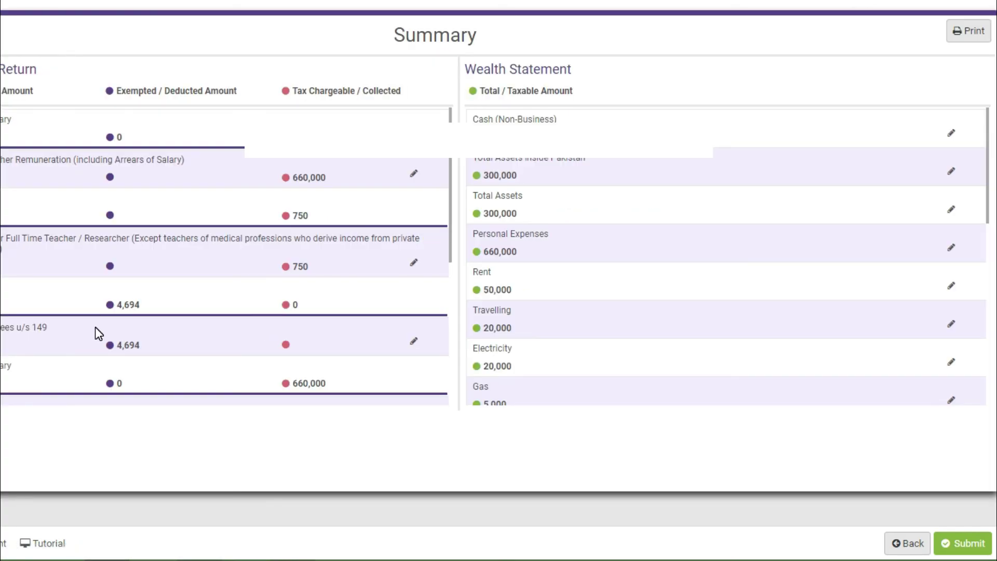
Scroll the Return summary down to the 2,444 refundable row.
{"action": "scroll", "coordinate": [96, 332], "scroll_direction": "down", "scroll_amount": 5}
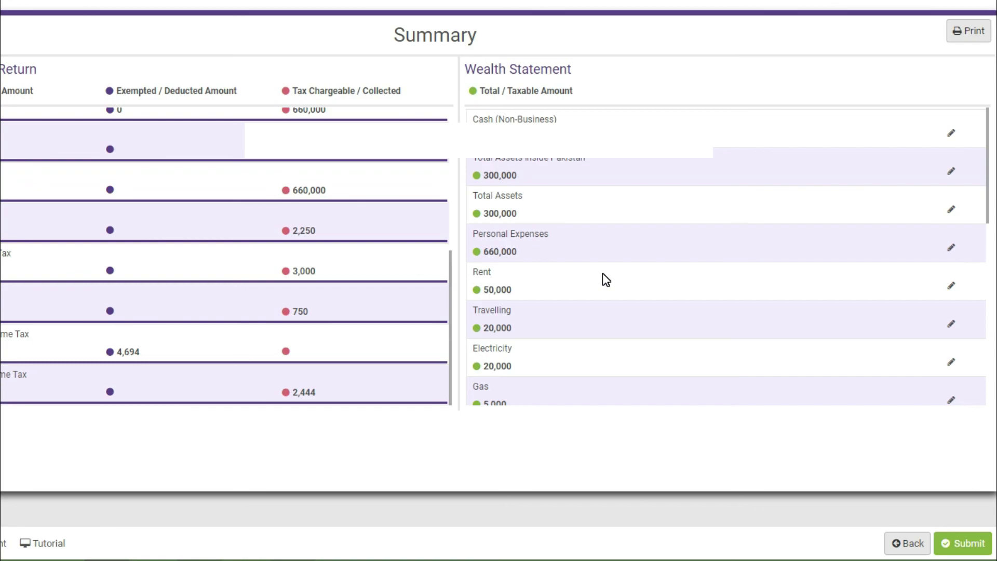